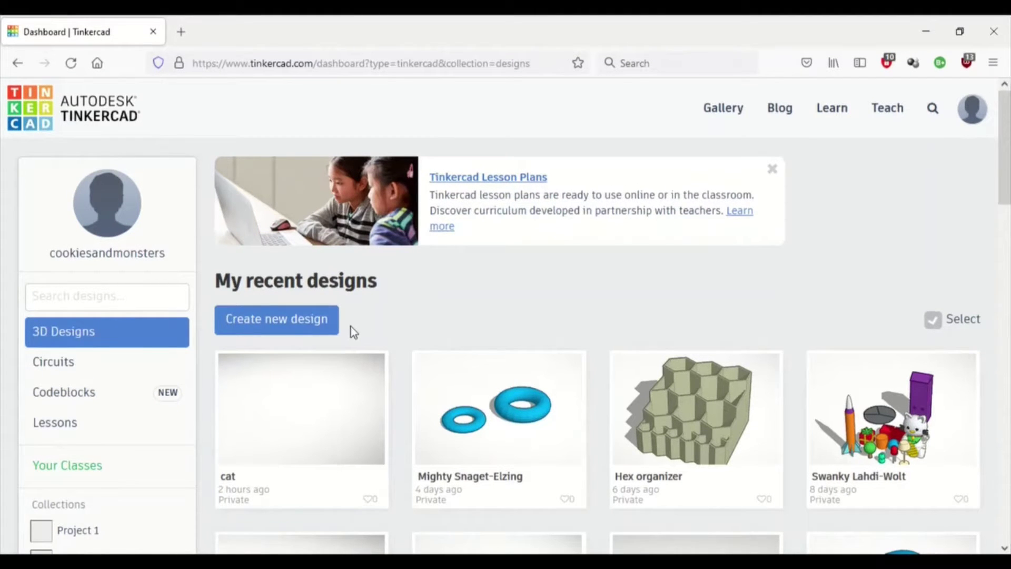
Create a new 3D design and place a sphere near the middle of the workplane.
left_click(327, 331)
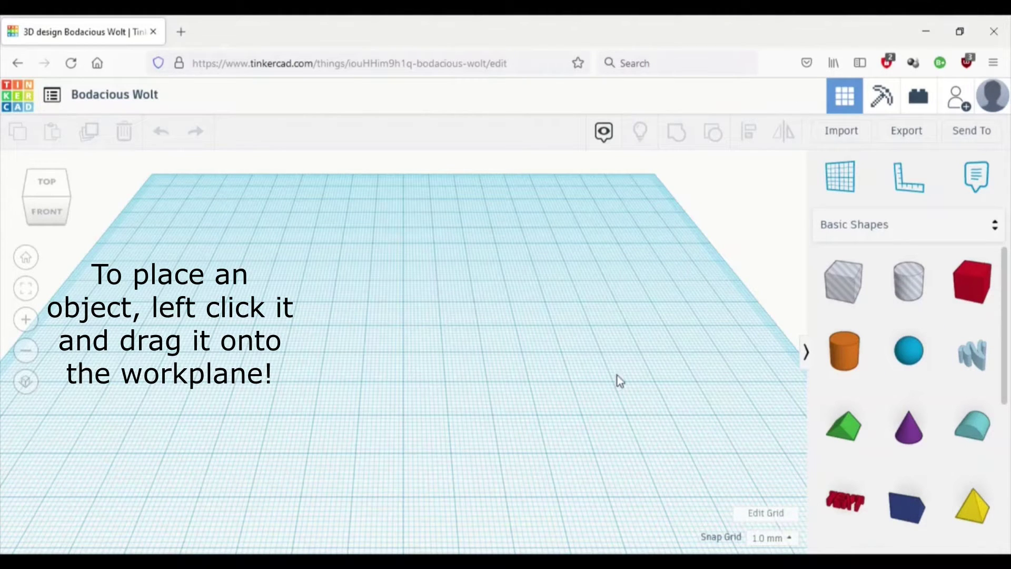
left_click_drag(892, 363, 407, 383)
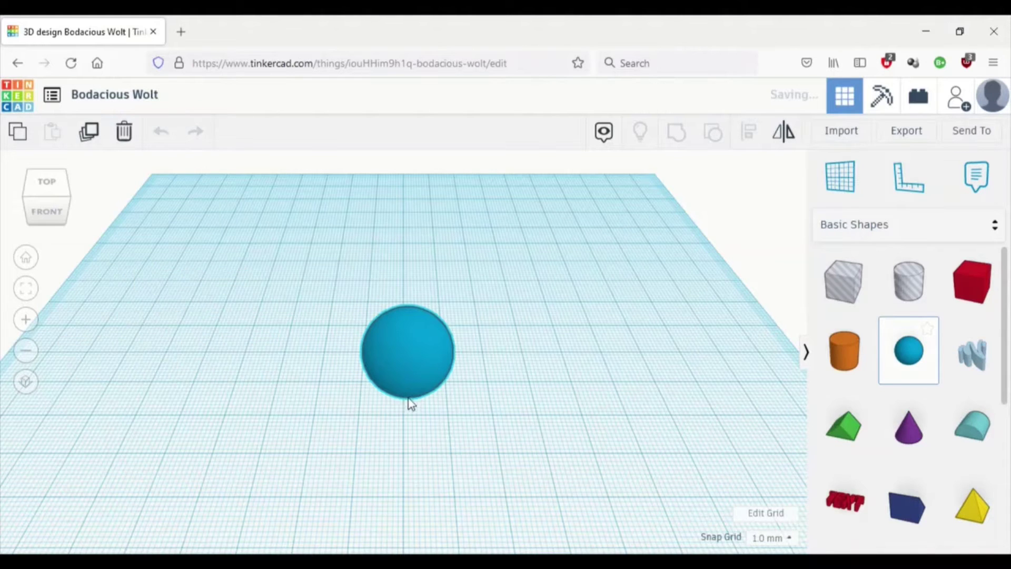
scroll(442, 404, "up", 2)
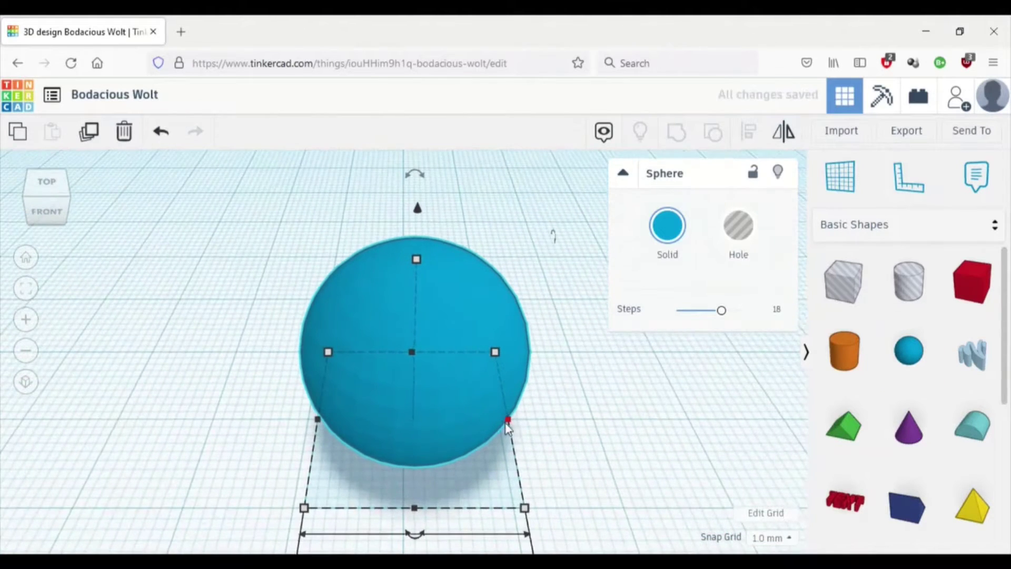
scroll(510, 422, "down", 5)
scroll(468, 390, "up", 1)
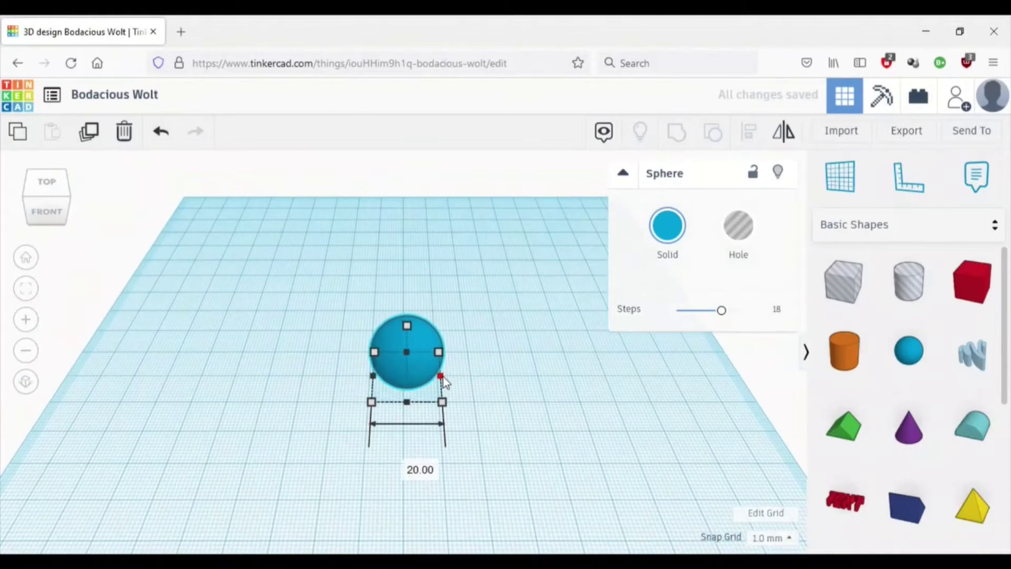
Widen the sphere to 22 mm and deselect it.
left_click_drag(448, 376, 453, 375)
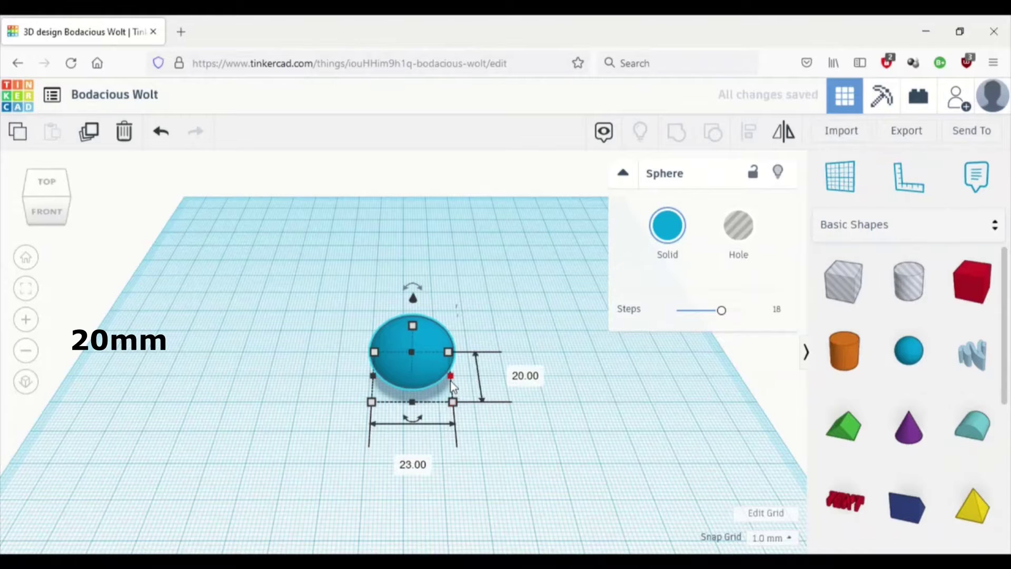
mouse_move(451, 377)
left_mouse_down()
mouse_move(438, 380)
mouse_move(448, 379)
left_mouse_up()
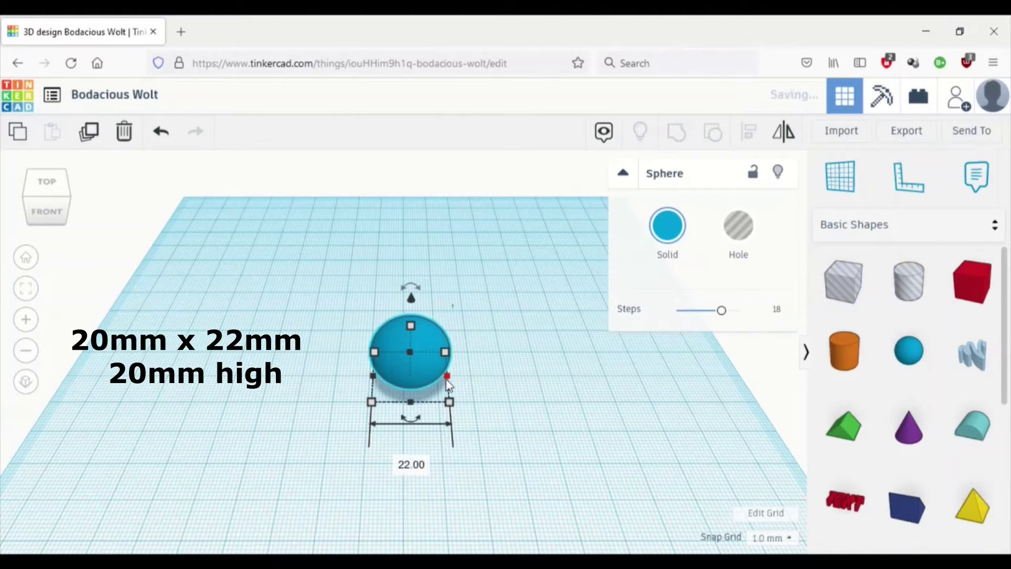
left_click(489, 407)
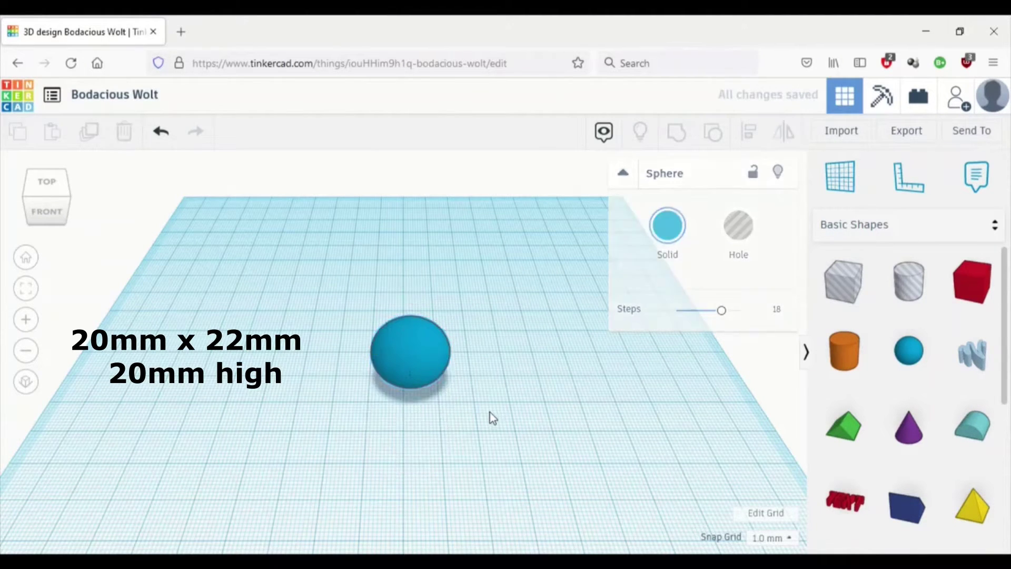
Add a paraboloid widened to 22 mm and position it just left of the sphere.
scroll(490, 411, "up", 5)
right_click_drag(509, 401, 509, 389)
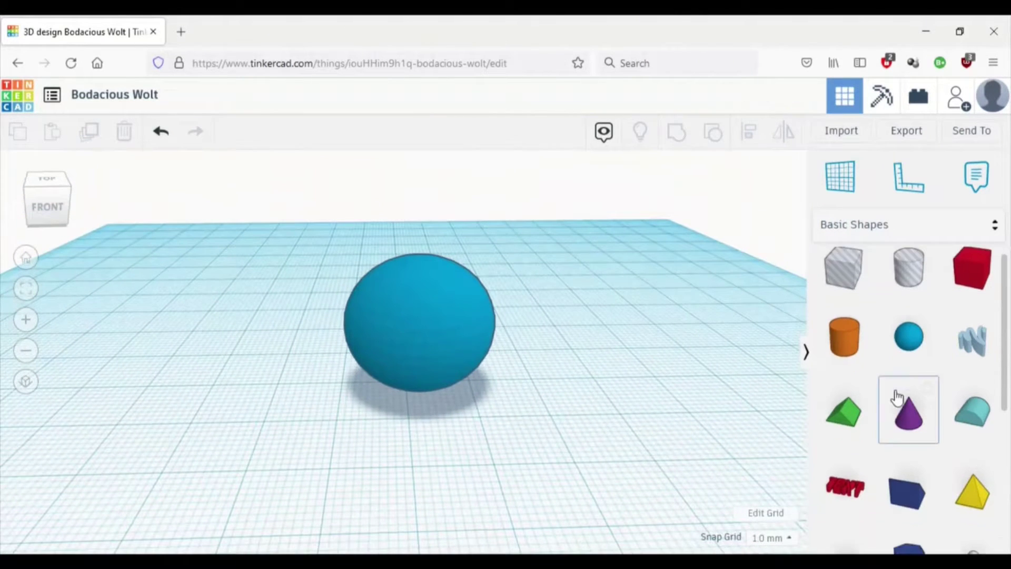
scroll(901, 405, "down", 3)
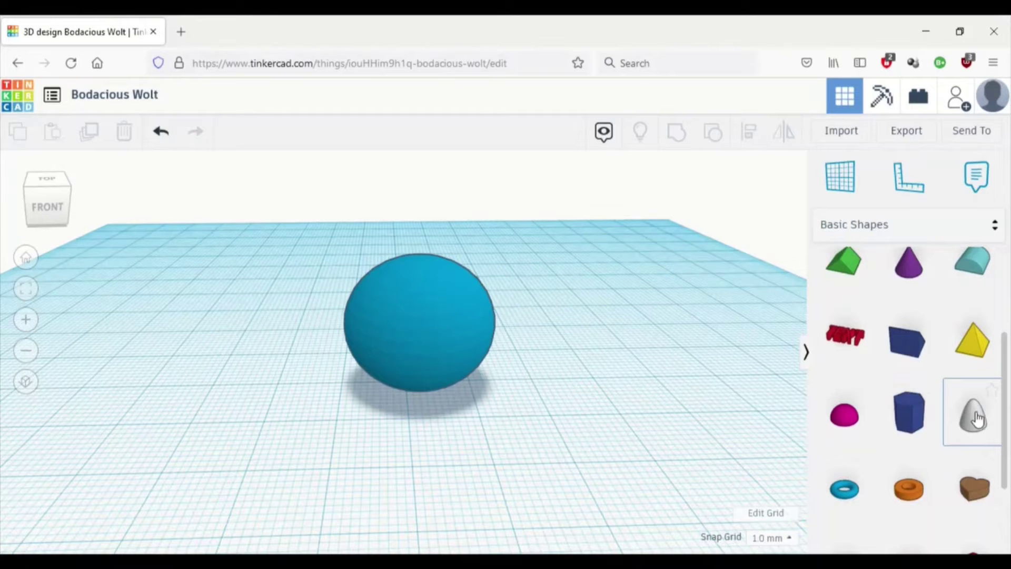
left_click_drag(976, 420, 565, 409)
mouse_move(639, 412)
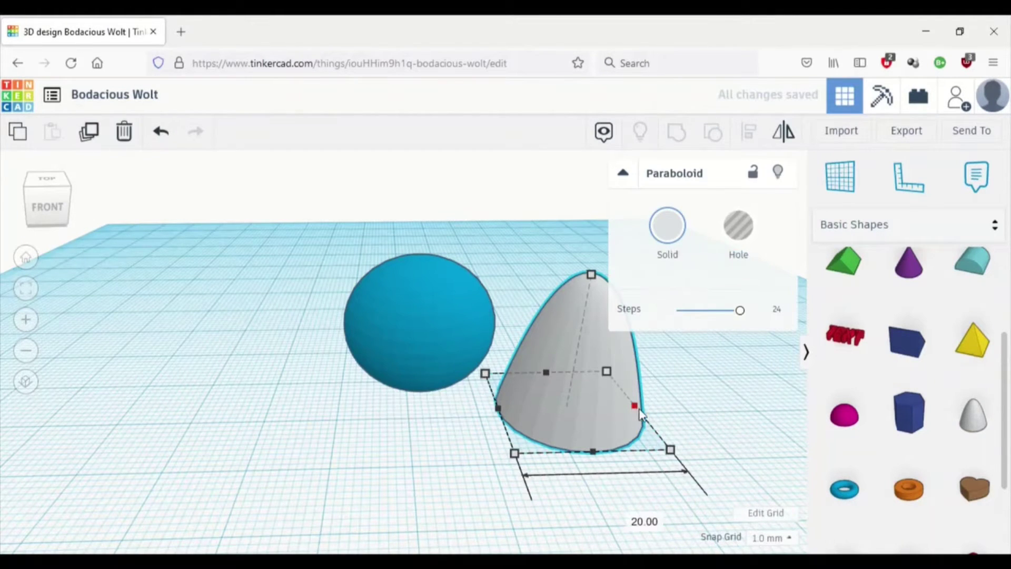
left_click_drag(644, 411, 649, 411)
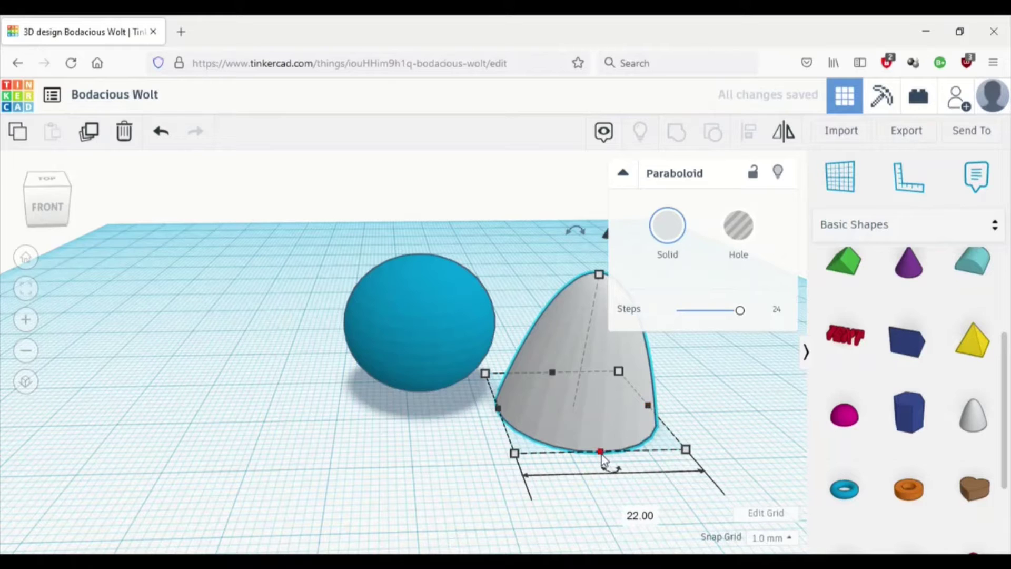
left_click_drag(602, 460, 240, 320)
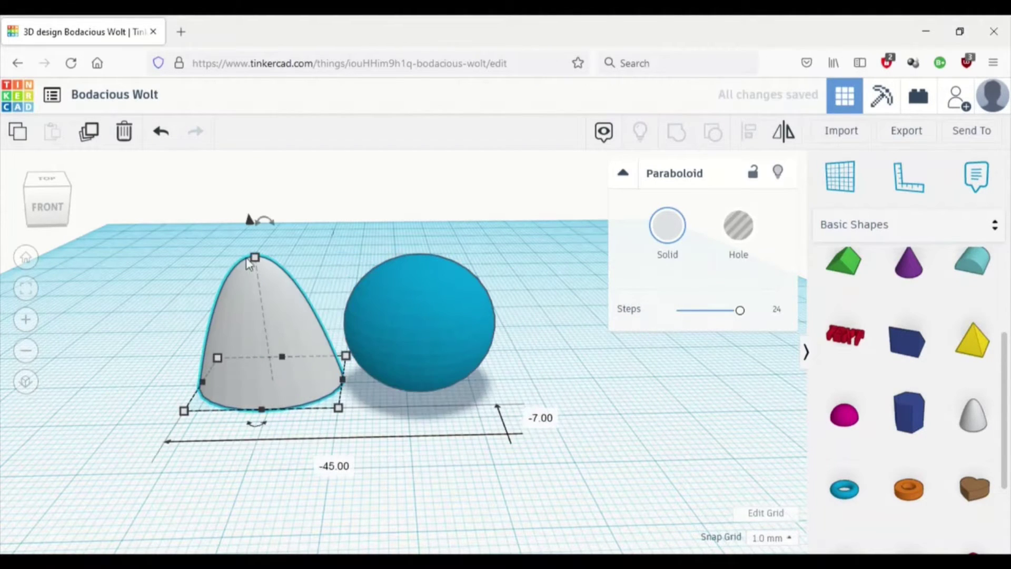
Shrink the paraboloid to ear size, reducing its height and its base to 12 by 10 mm.
left_click_drag(250, 264, 270, 321)
left_click_drag(341, 375, 281, 381)
left_click_drag(230, 415, 232, 393)
Move the small paraboloid against the sphere's upper-left side and raise it to ear height.
right_click_drag(117, 411, 283, 416)
left_click_drag(322, 443, 427, 388)
right_click_drag(487, 396, 340, 331)
left_click_drag(356, 263, 362, 172)
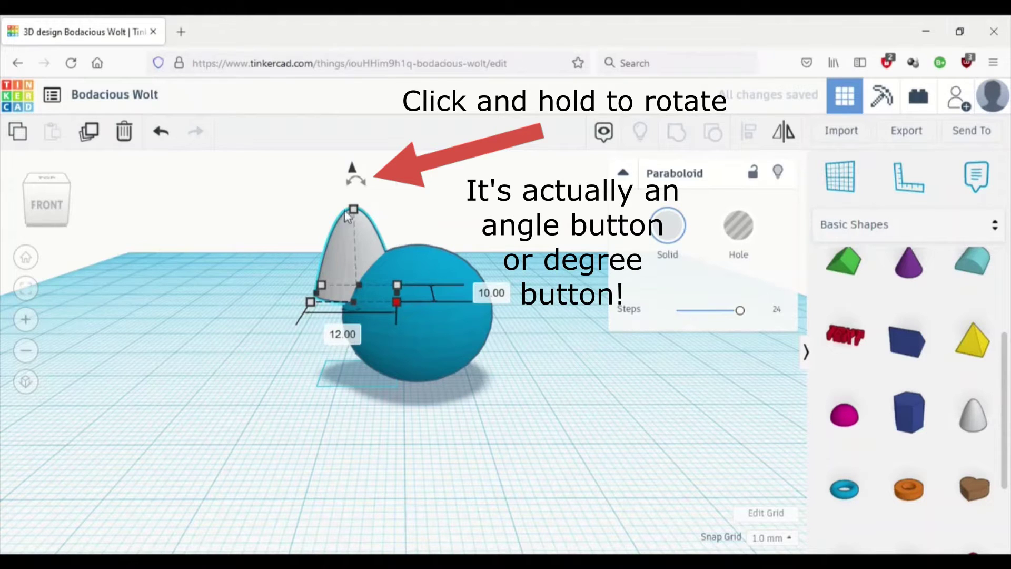
Tilt the paraboloid ear outward to the left and nudge it so it sits into the head.
left_click_drag(356, 179, 333, 207)
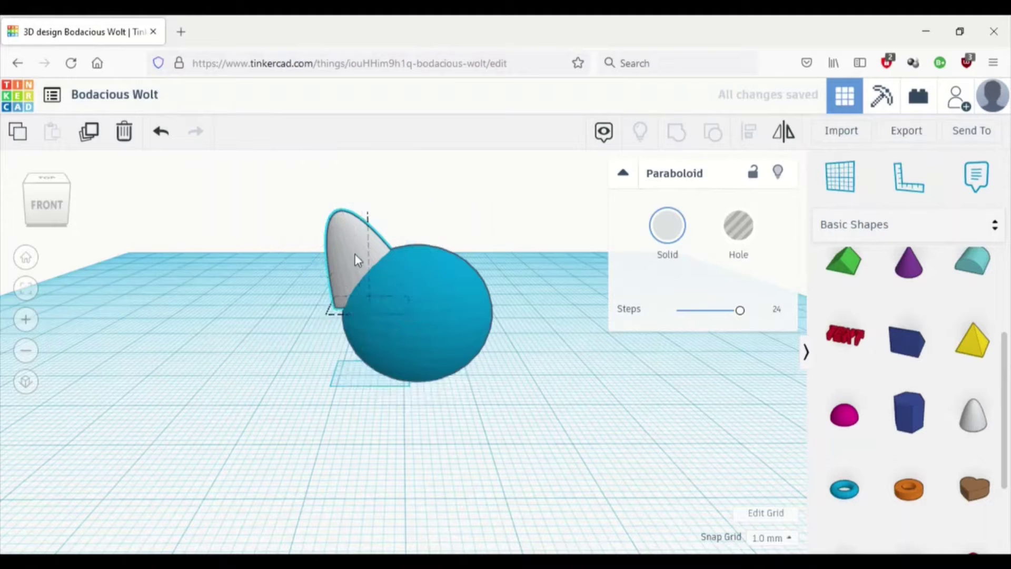
left_click_drag(355, 254, 360, 252)
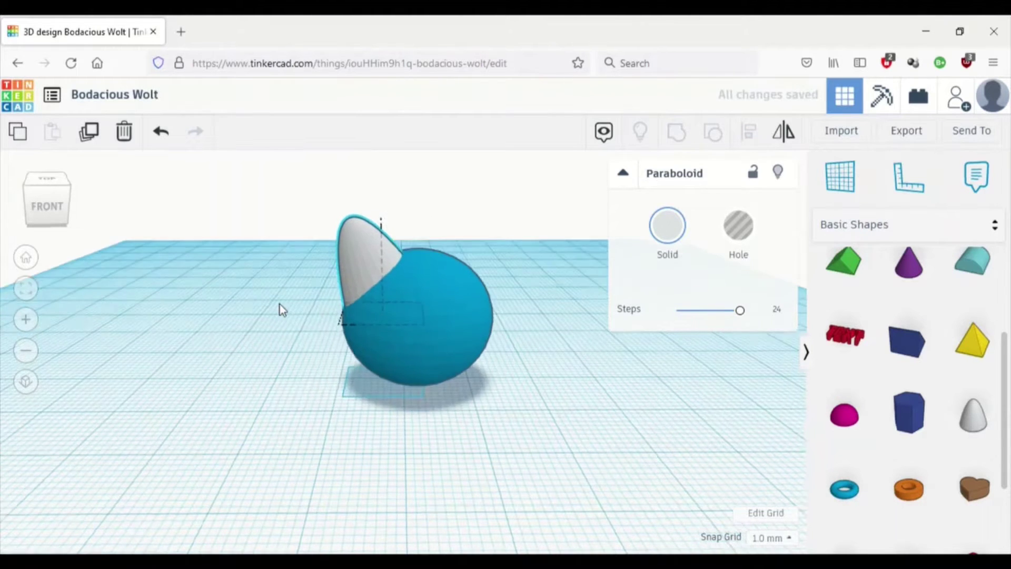
right_click_drag(280, 304, 241, 299)
Duplicate the ear and rotate the copy 45° clockwise so it tilts to the right.
key("ctrl+c")
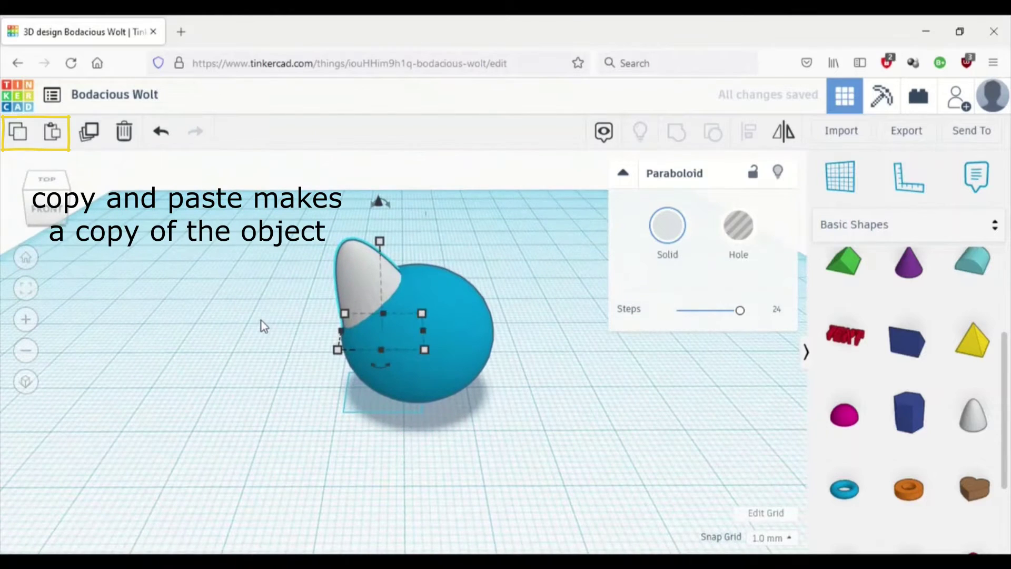
key("ctrl+v")
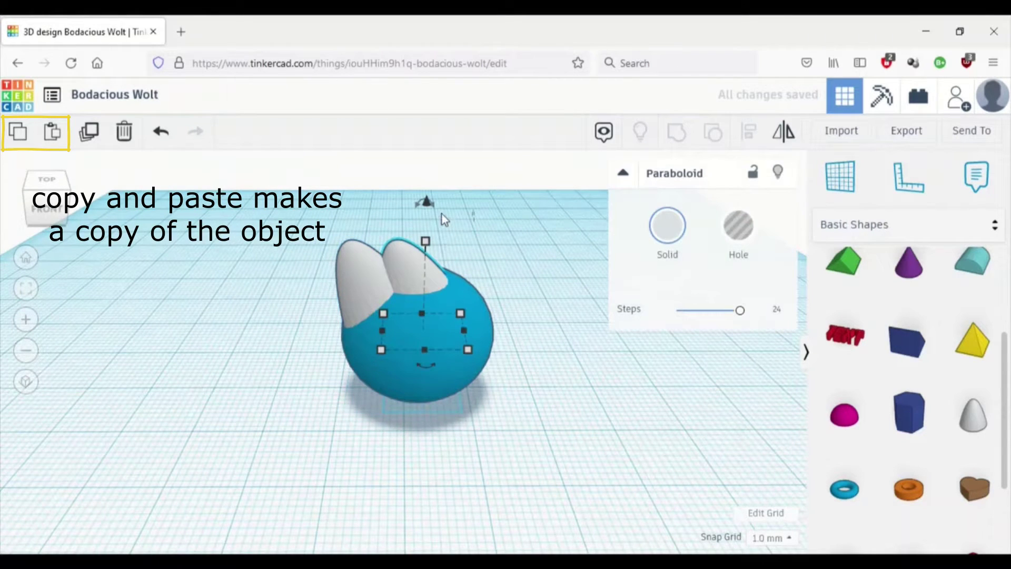
left_click_drag(426, 202, 479, 236)
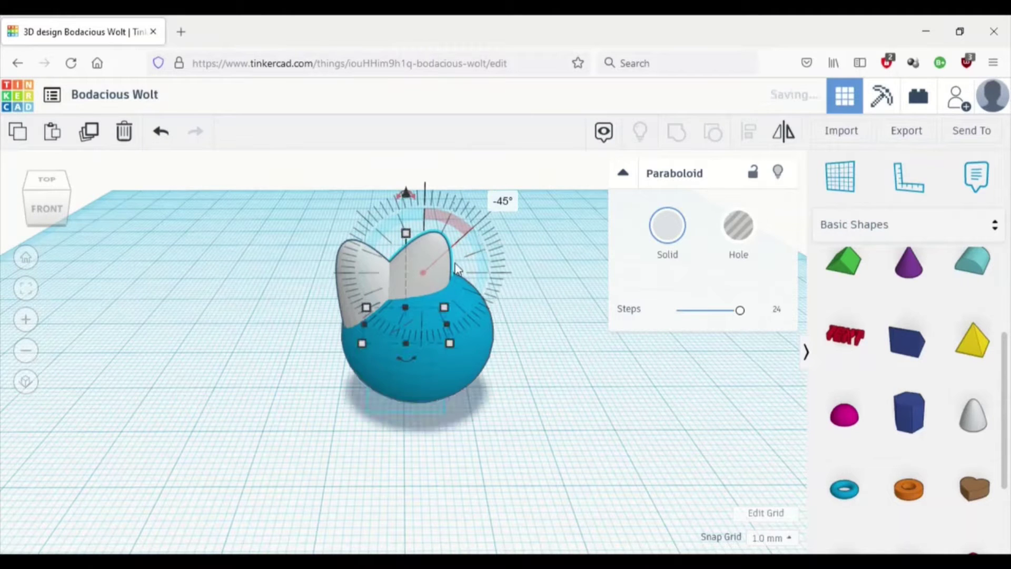
Shift the copied ear to the right side of the head, opposite the first ear, and deselect it.
key("Right")
key("Right")
key("Right")
key("Right")
key("Right")
key("Right")
key("Right")
key("Right")
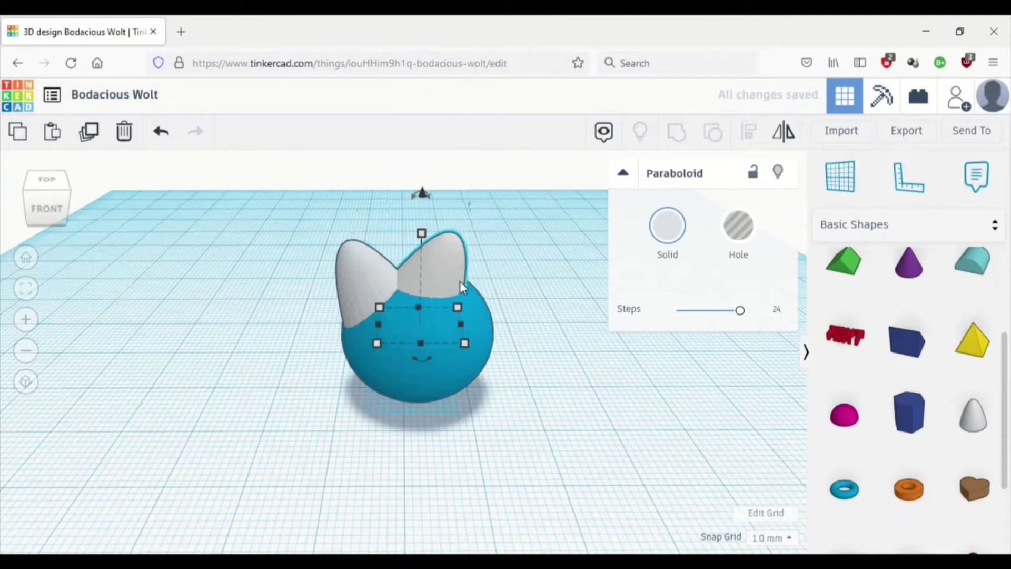
key("Left")
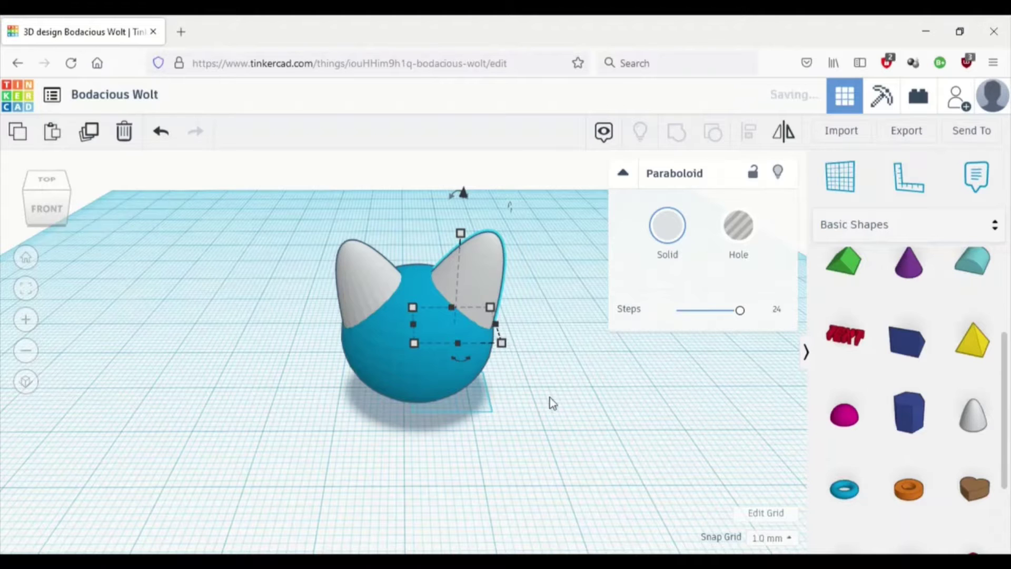
left_click(551, 406)
Lower the right ear slightly so it is level with the left ear.
mouse_move(552, 412)
right_mouse_down()
mouse_move(548, 355)
mouse_move(554, 395)
right_mouse_up()
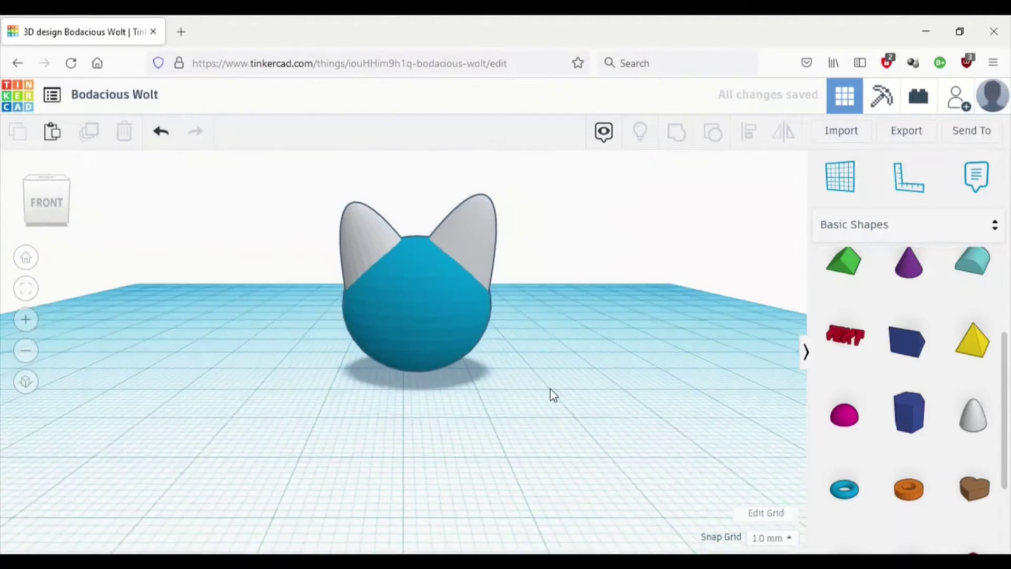
left_click(481, 255)
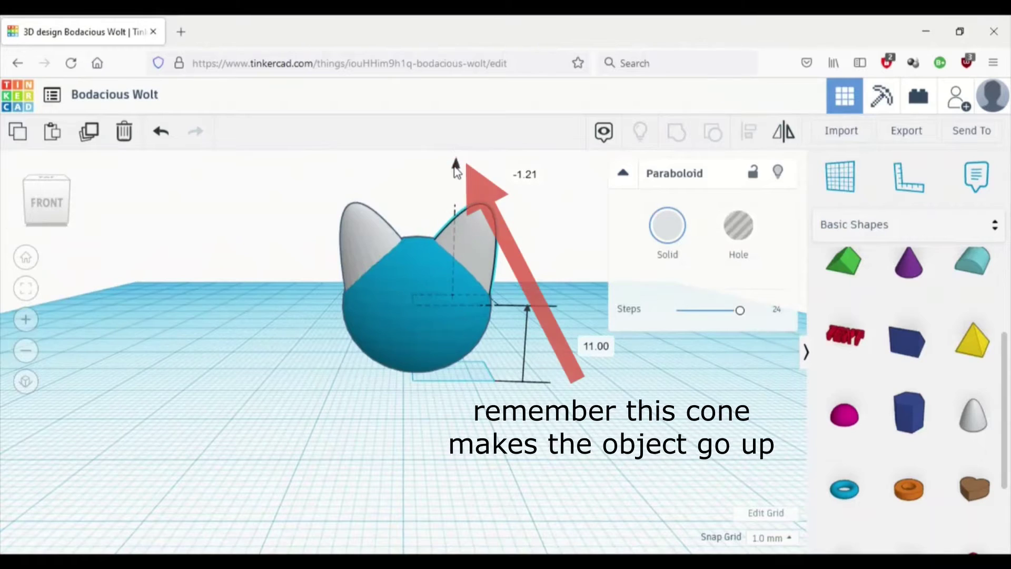
left_click(457, 165)
left_click(413, 451)
Select the sphere and both ears and group them into one shape.
right_click_drag(413, 451, 371, 311)
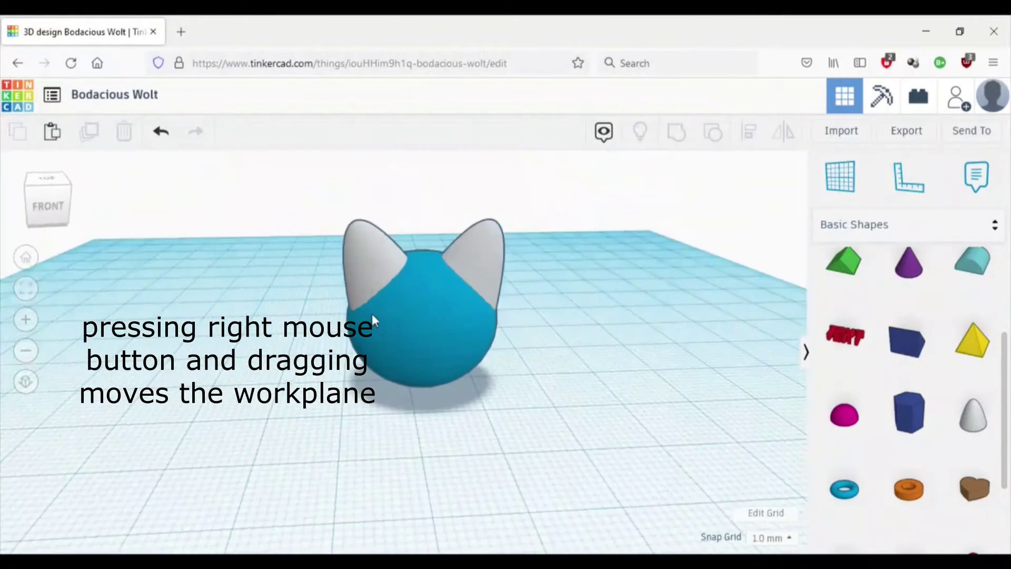
left_click_drag(234, 206, 469, 330)
left_click_drag(591, 417, 591, 416)
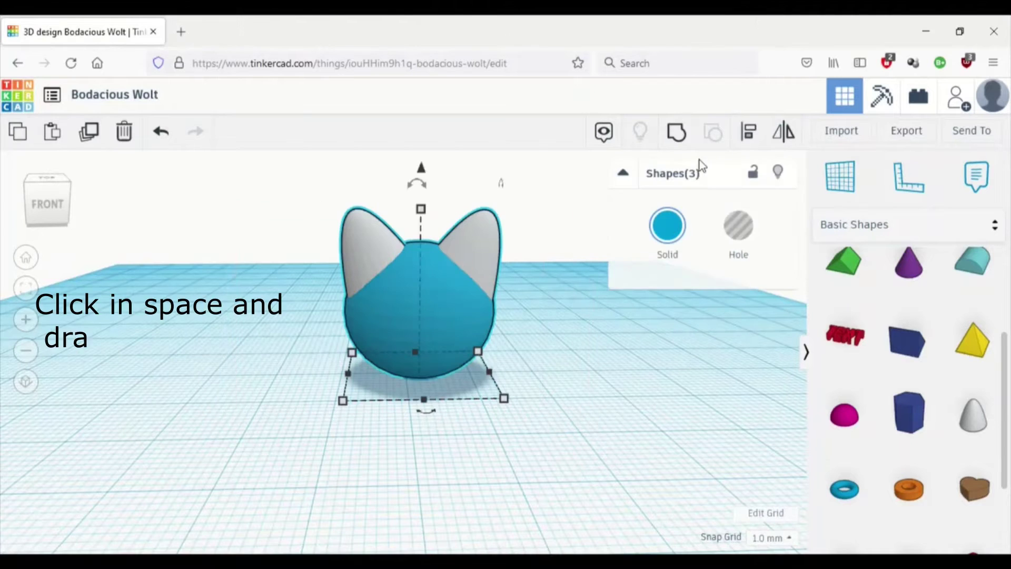
key("ctrl+g")
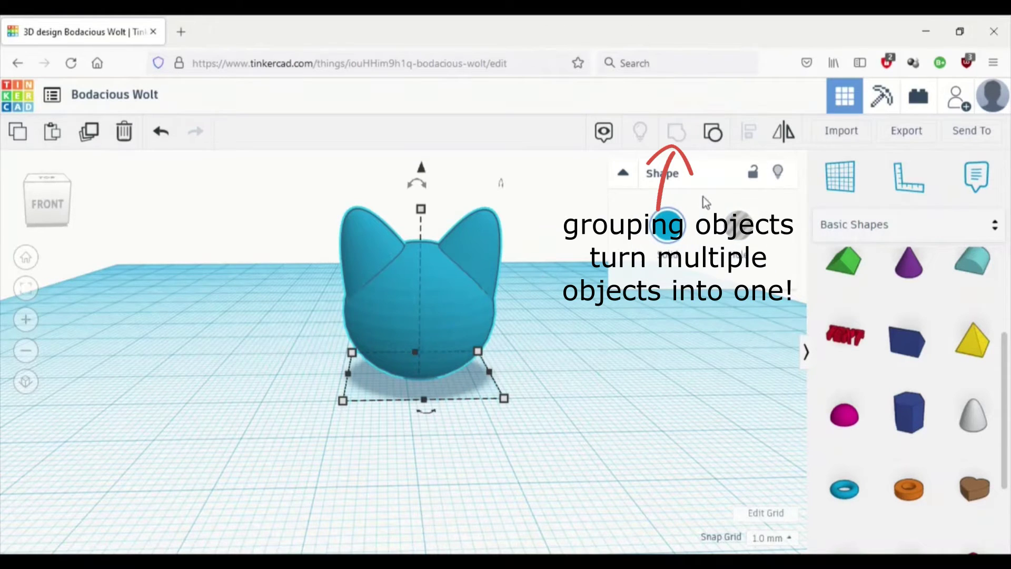
left_click(692, 342)
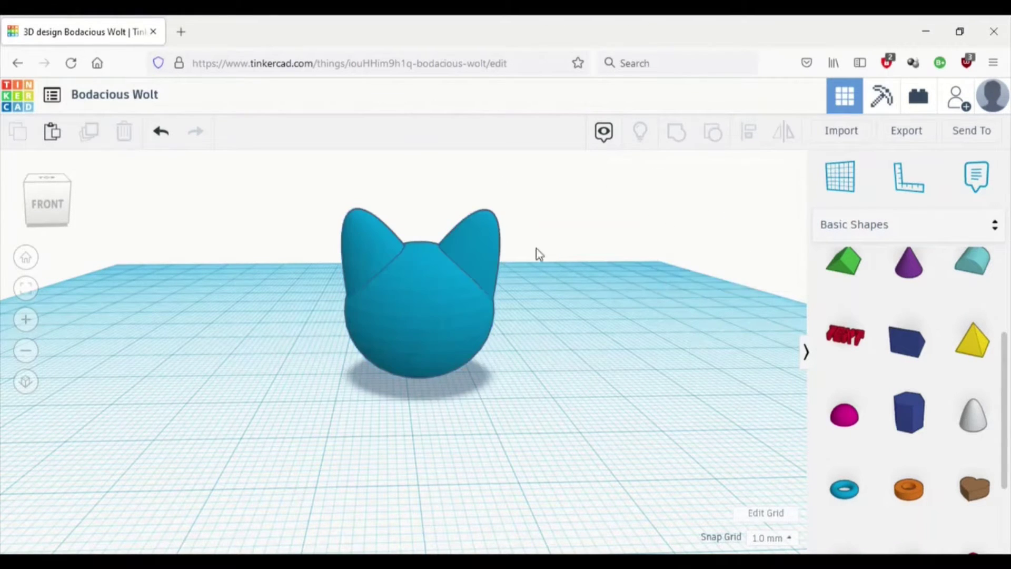
Ungroup the cat head back into its separate shapes and deselect them.
left_click_drag(582, 409, 584, 406)
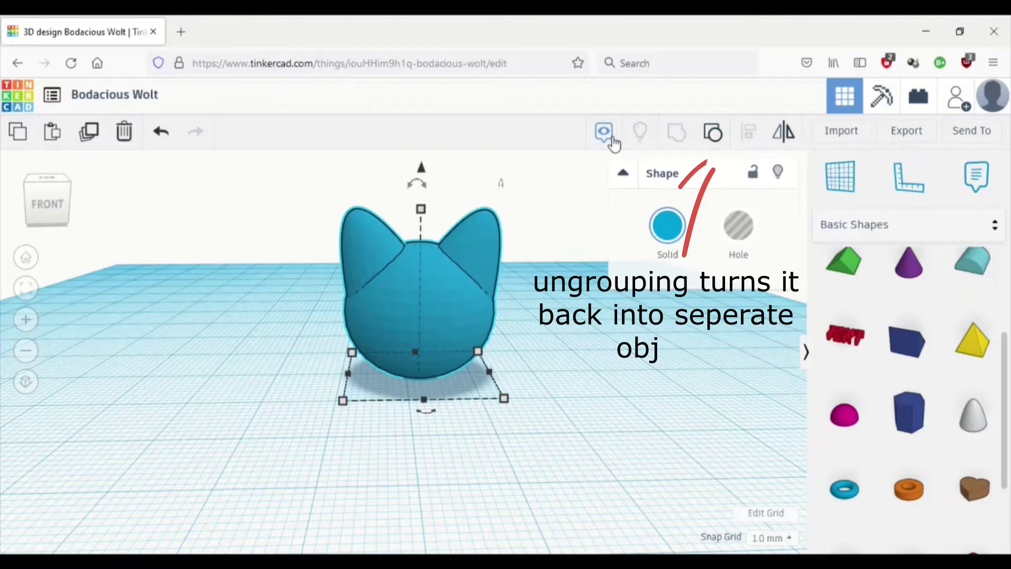
left_click(715, 132)
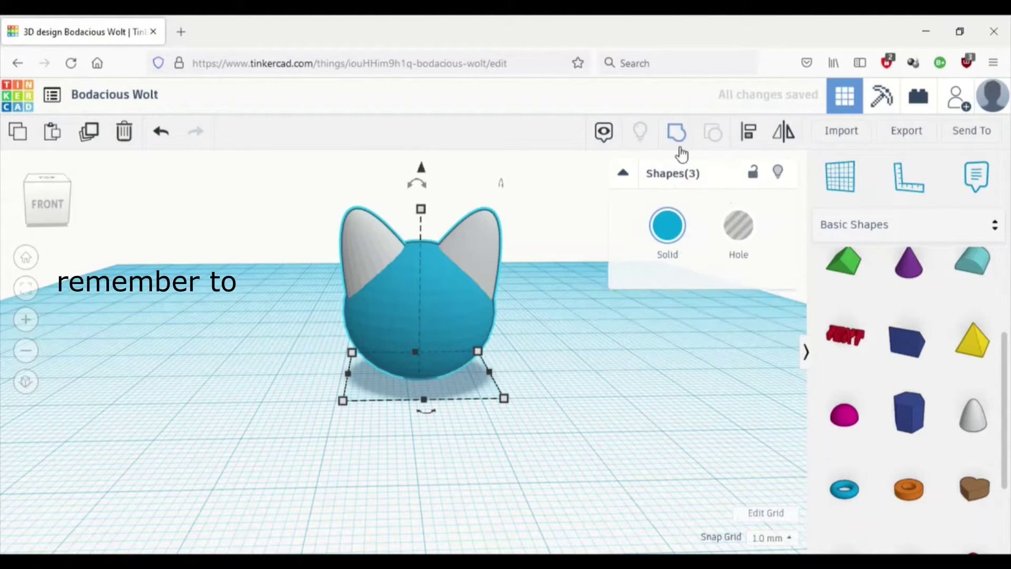
left_click(224, 279)
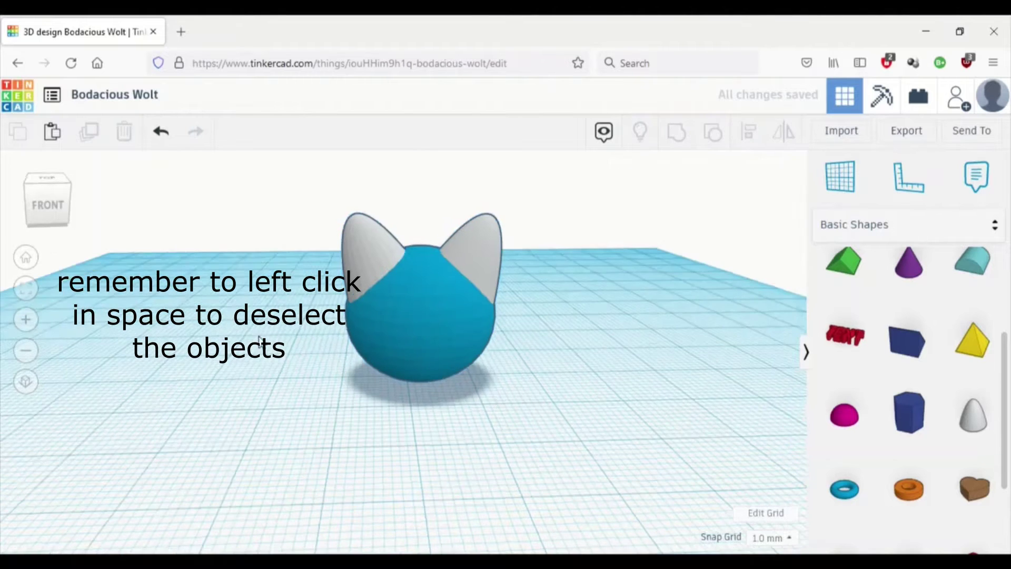
Regroup the head sphere and its two ears into a single shape.
right_click_drag(224, 279, 458, 328)
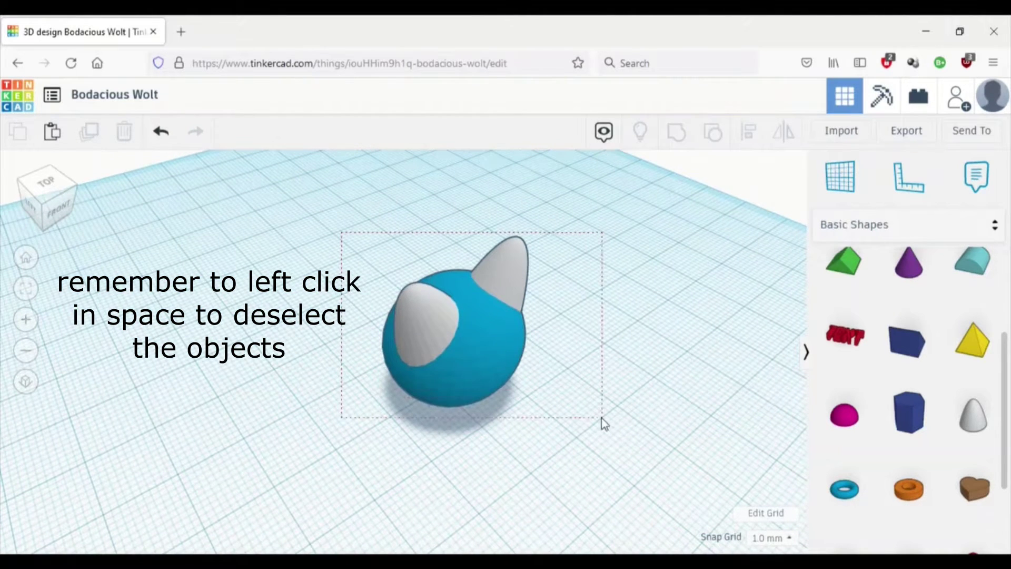
left_click_drag(605, 424, 606, 421)
left_click(678, 132)
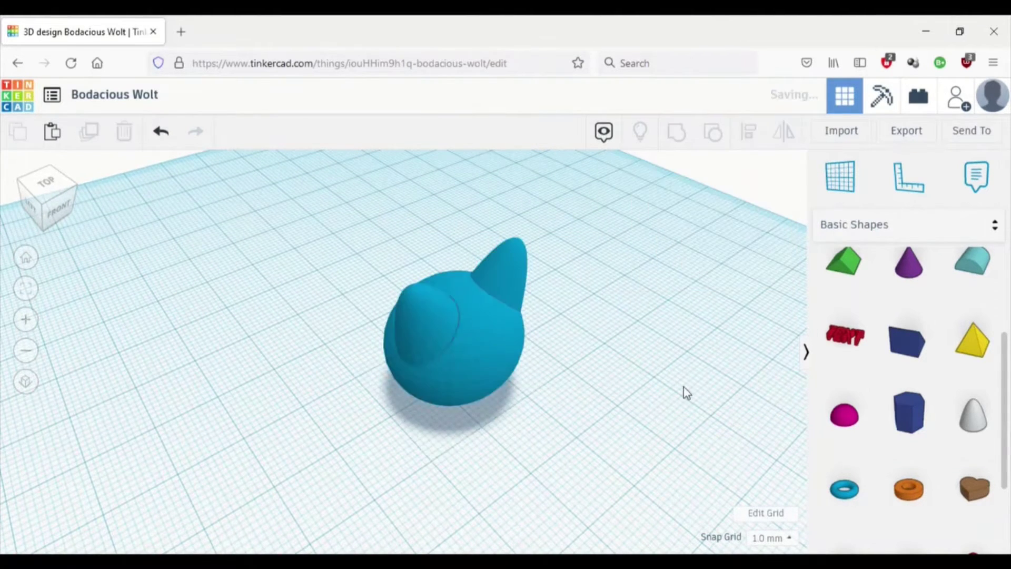
right_click_drag(617, 426, 602, 384)
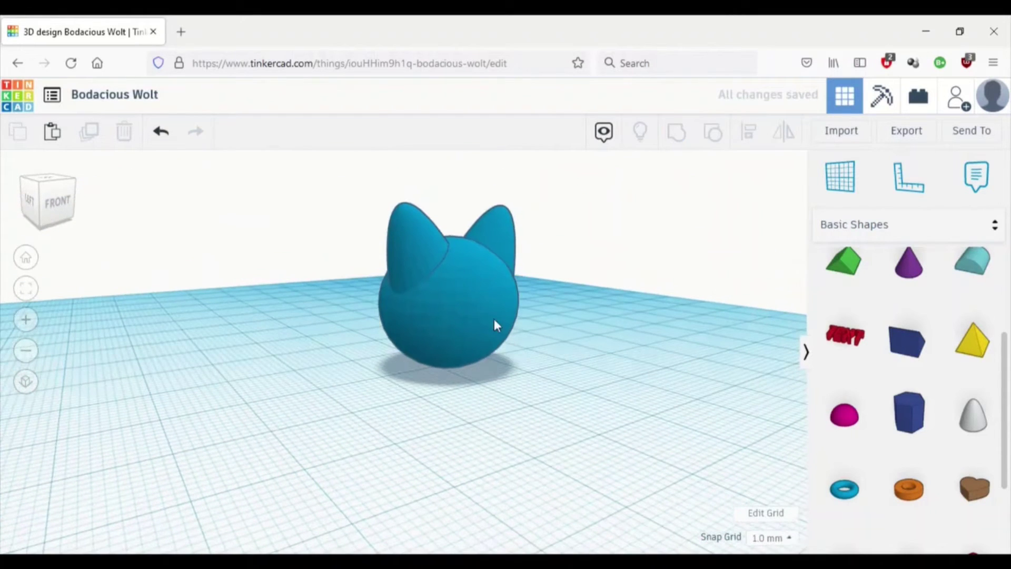
Move the grouped cat head about 15 mm and 24 mm toward the back left of the workplane.
left_click(474, 319)
left_click_drag(473, 317, 305, 302)
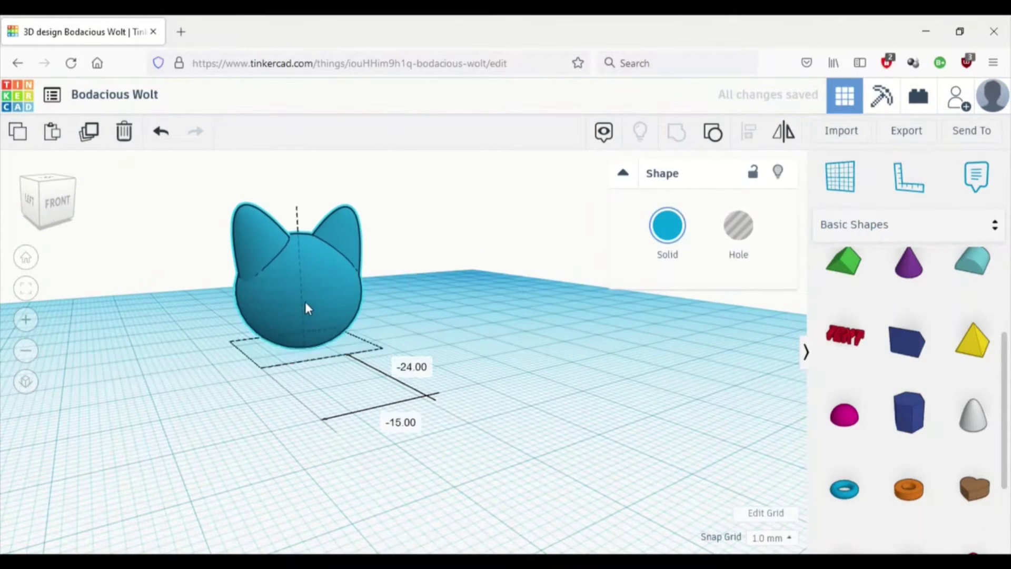
left_click(477, 347)
right_click_drag(478, 348, 490, 395)
Add a sphere beside the cat head for the body and flatten it to about 14 mm high.
scroll(874, 418, "down", 2)
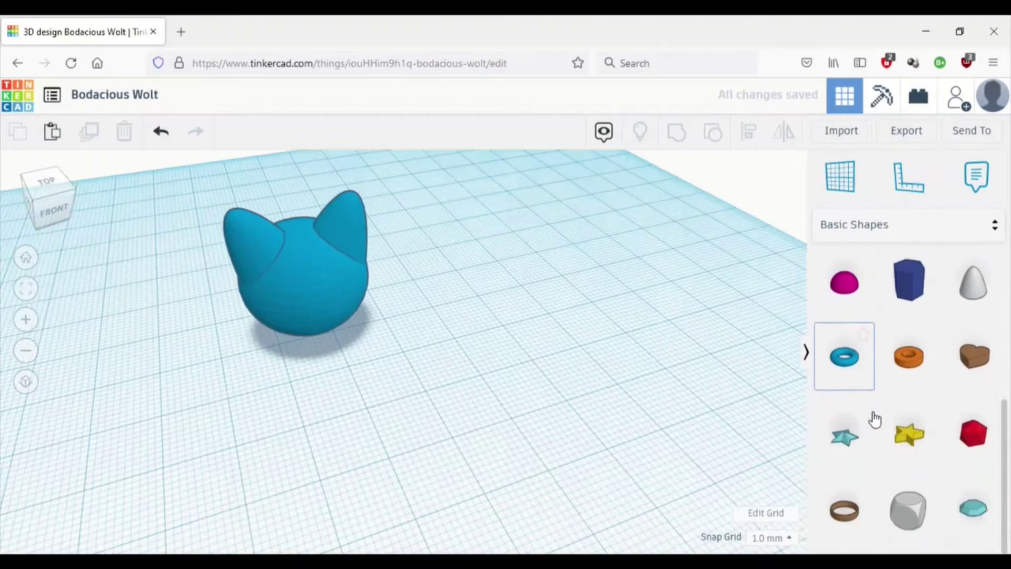
scroll(875, 419, "up", 1)
scroll(874, 418, "up", 2)
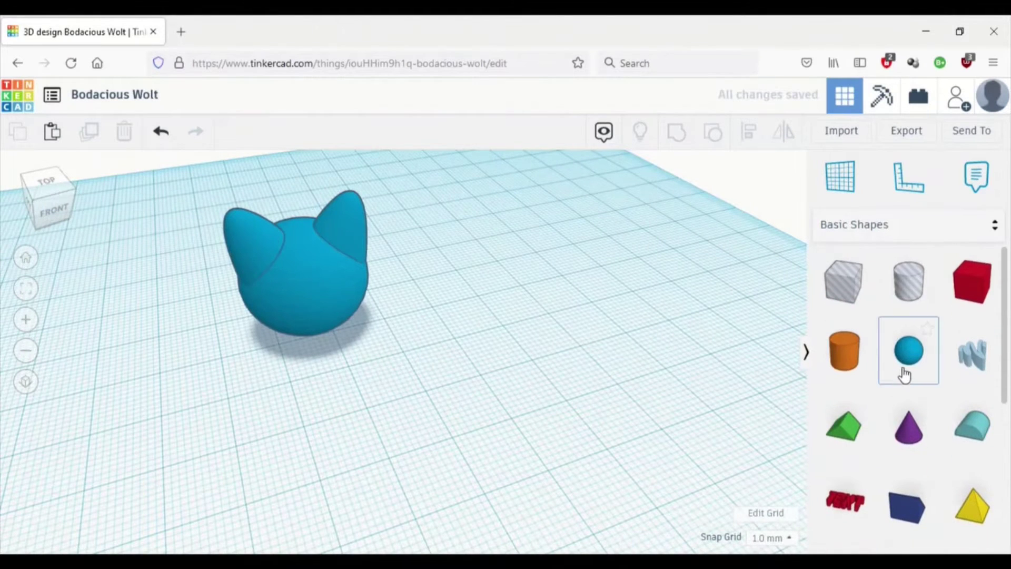
left_click_drag(904, 369, 417, 410)
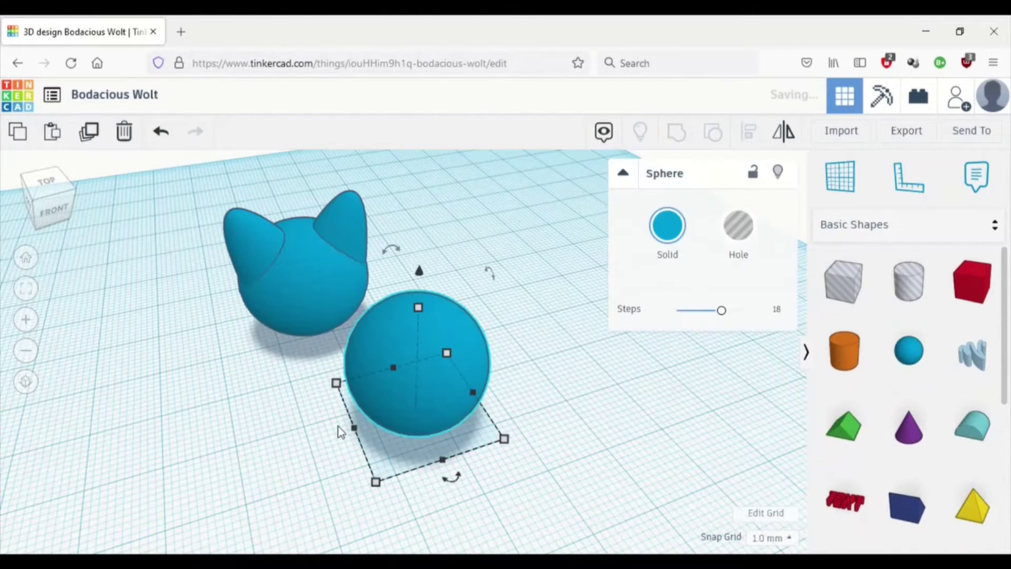
right_click_drag(258, 456, 466, 423)
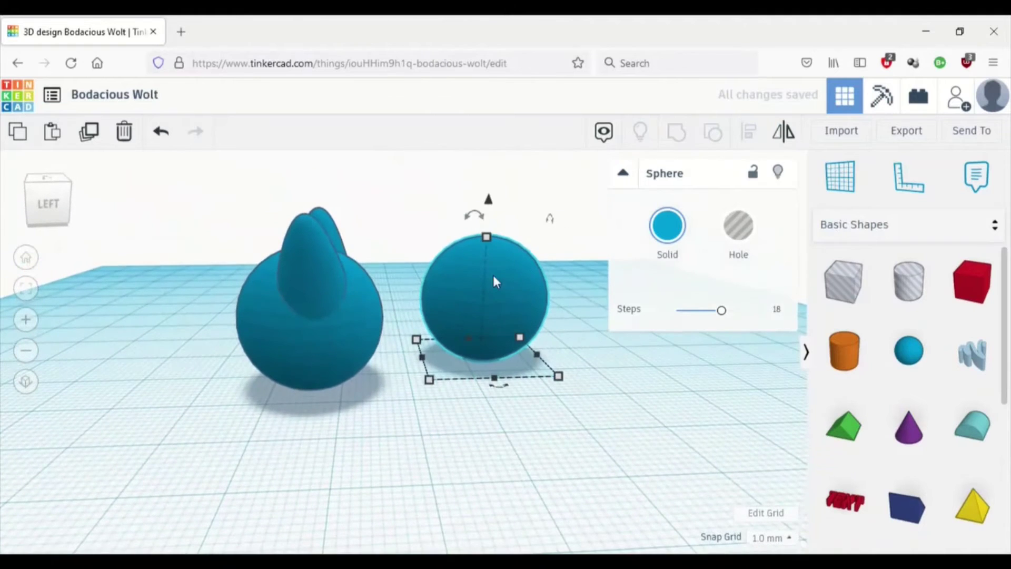
left_click_drag(486, 238, 484, 278)
Move the head next to the body sphere and resize it to about 19.8 by 20 mm and 22 mm high.
left_click_drag(330, 331, 382, 310)
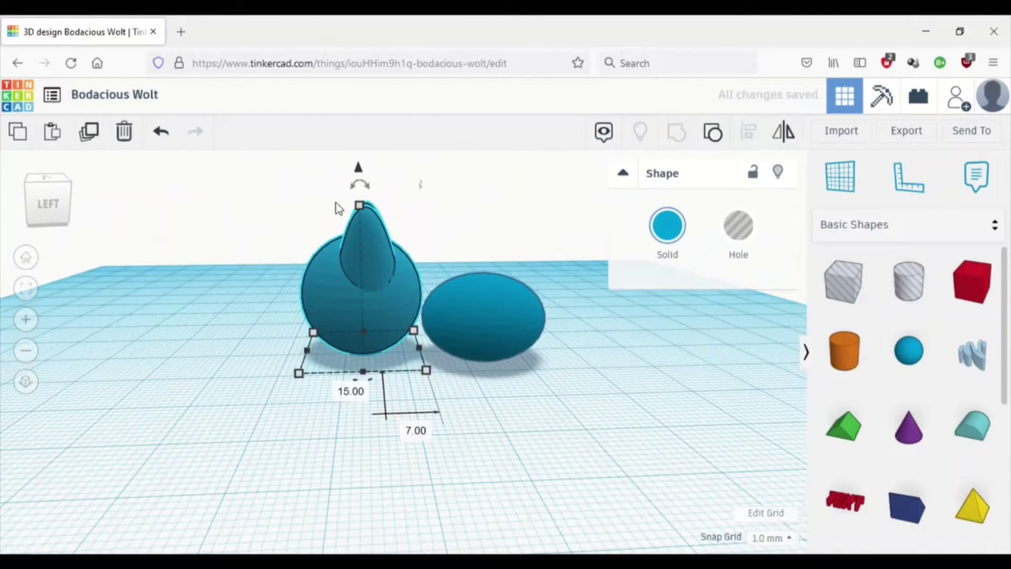
left_click(461, 339)
left_click(383, 280)
left_click_drag(359, 210, 356, 228)
right_click_drag(238, 369, 515, 368)
left_click_drag(469, 367, 453, 367)
right_click_drag(523, 406, 476, 397)
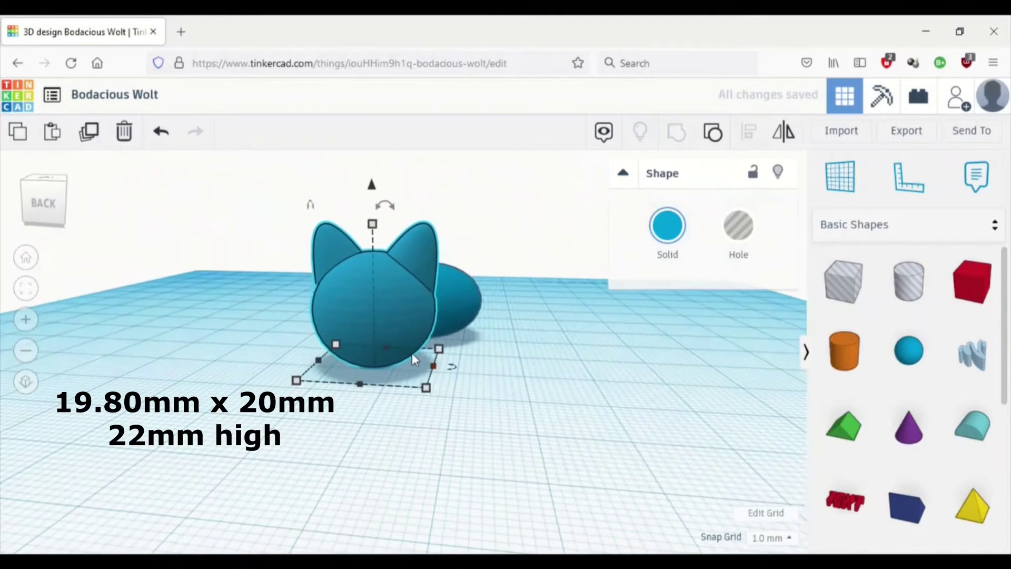
Move the head in line with the front end of the body and raise it 7 mm above the workplane.
left_click_drag(412, 353, 429, 297)
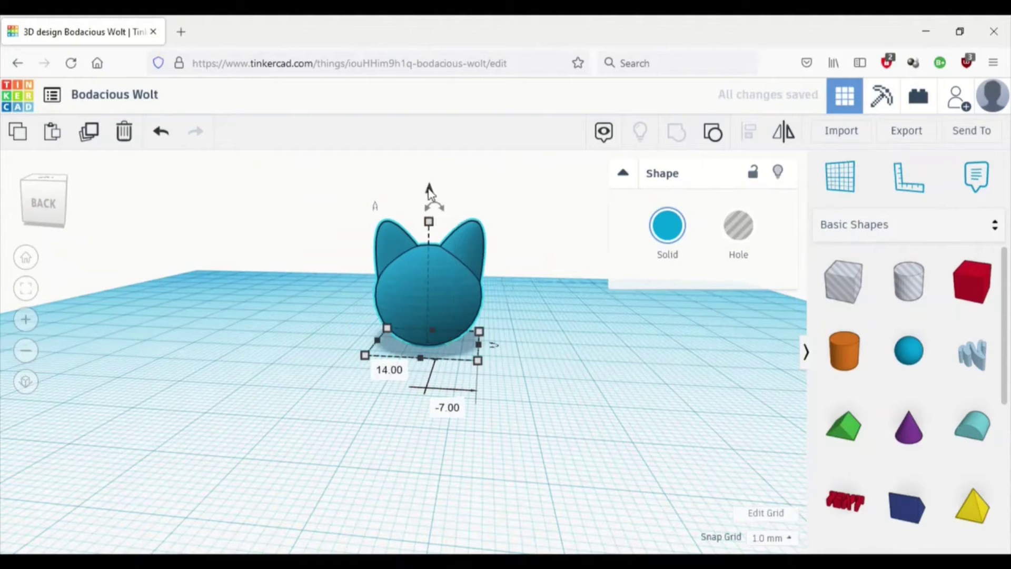
left_click_drag(429, 190, 433, 148)
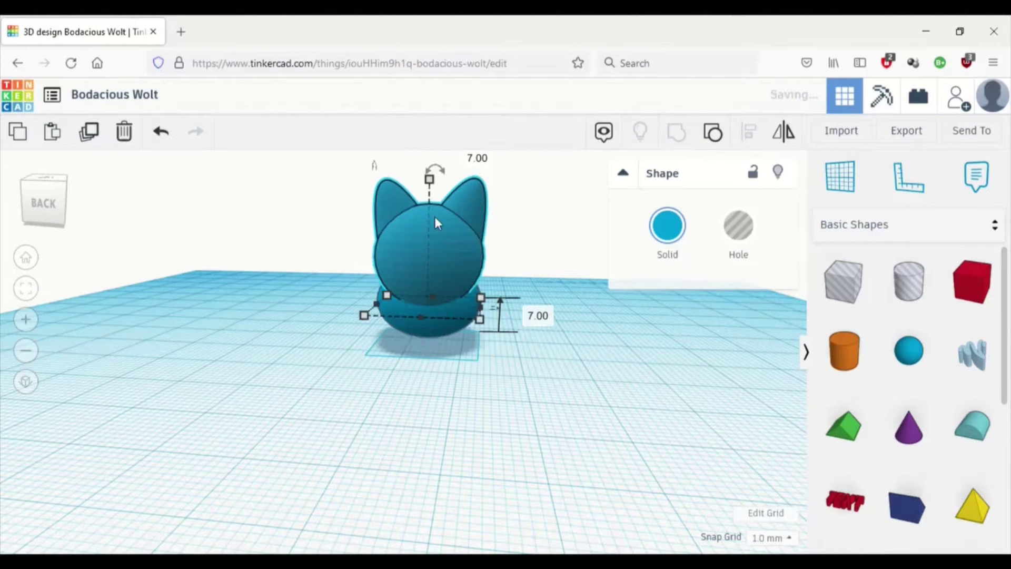
right_click_drag(540, 404, 318, 402)
Stretch the body sphere backward into an elongated ellipsoid and raise the head slightly higher.
left_click(504, 340)
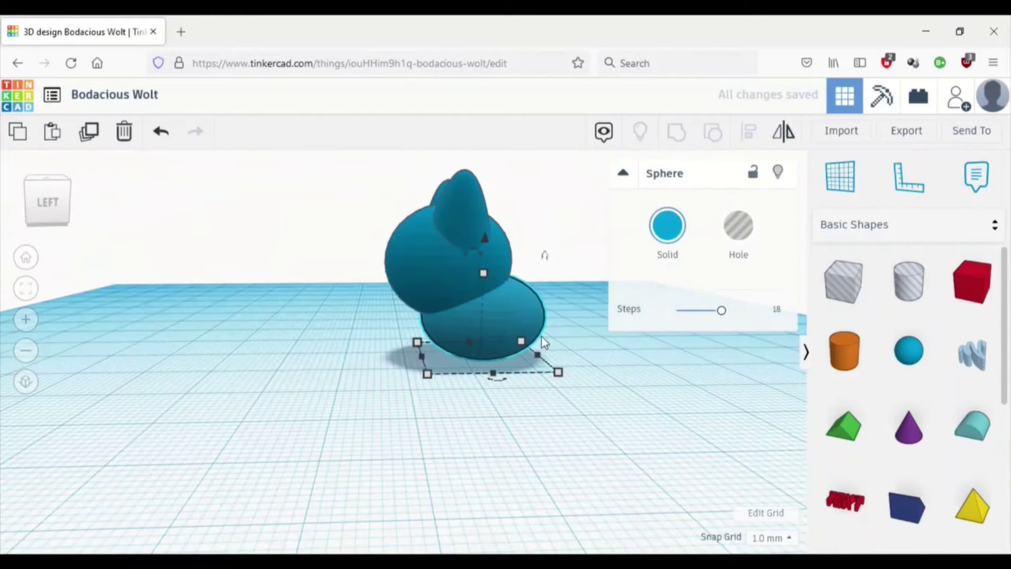
left_click_drag(538, 357, 584, 354)
left_click(454, 285)
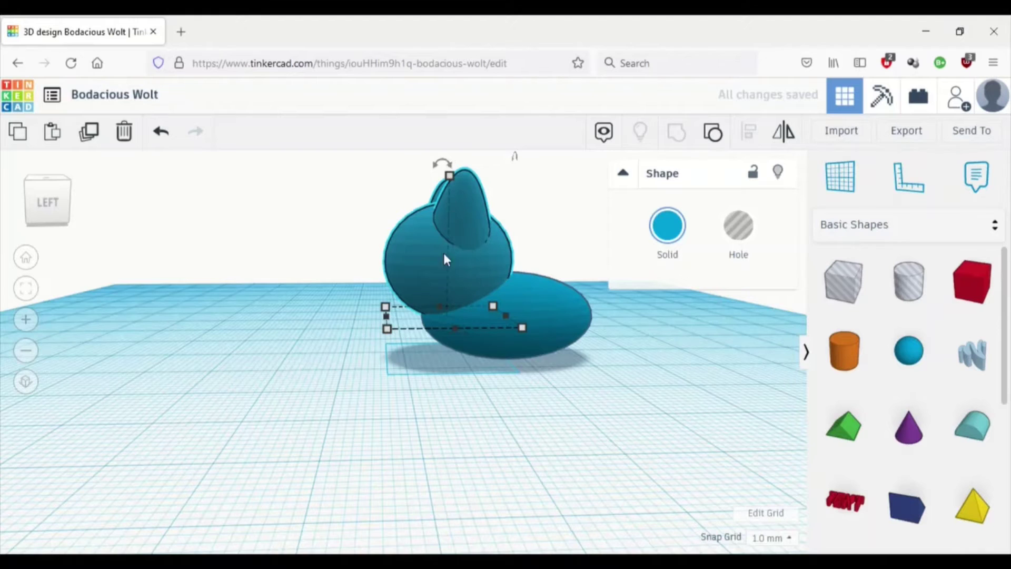
mouse_move(444, 258)
right_mouse_down()
mouse_move(442, 270)
mouse_move(440, 247)
right_mouse_up()
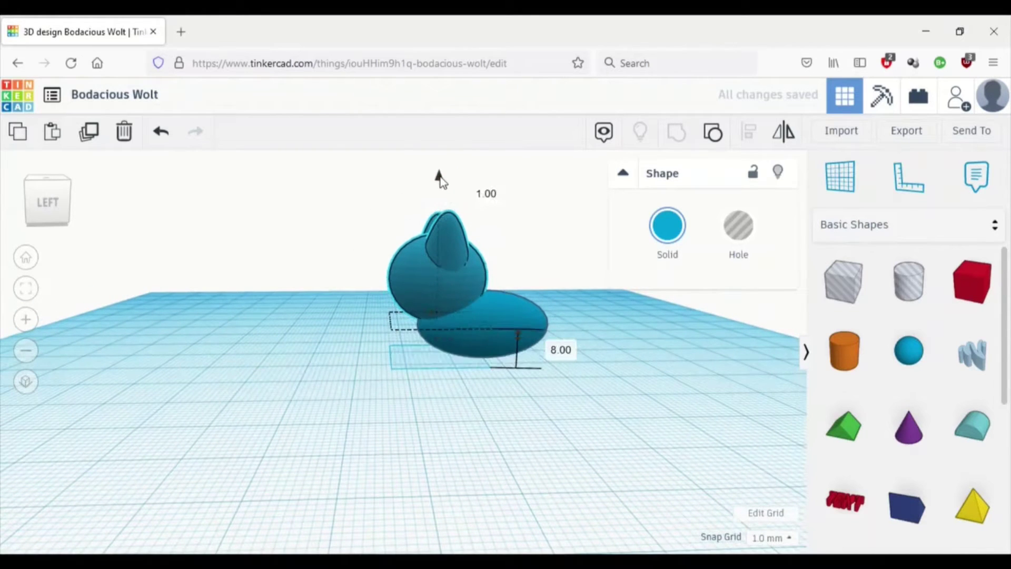
left_click_drag(440, 178, 441, 175)
Set the body sphere's length to 29 mm and widen it slightly.
left_click(483, 349)
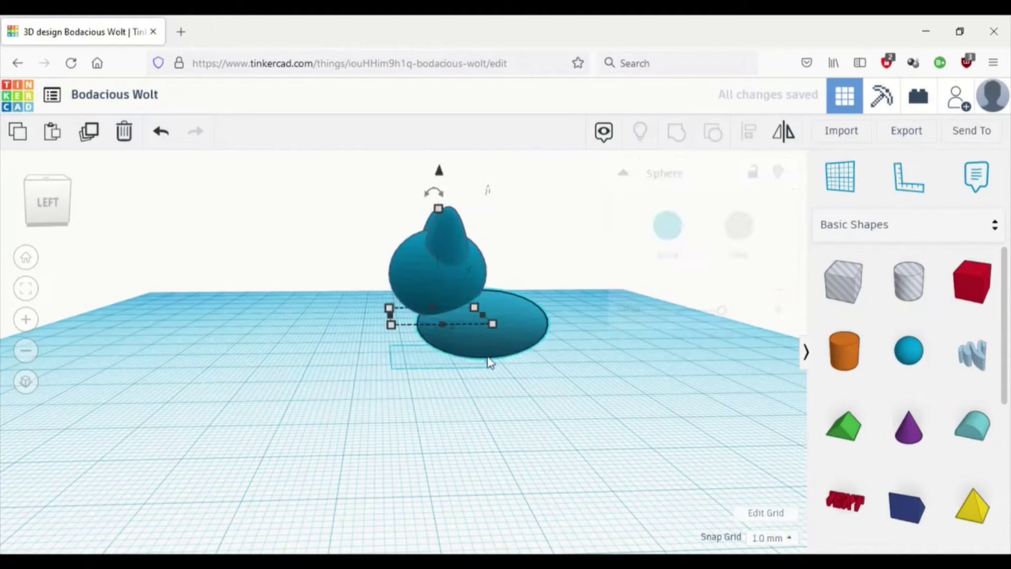
right_click_drag(371, 405, 165, 413)
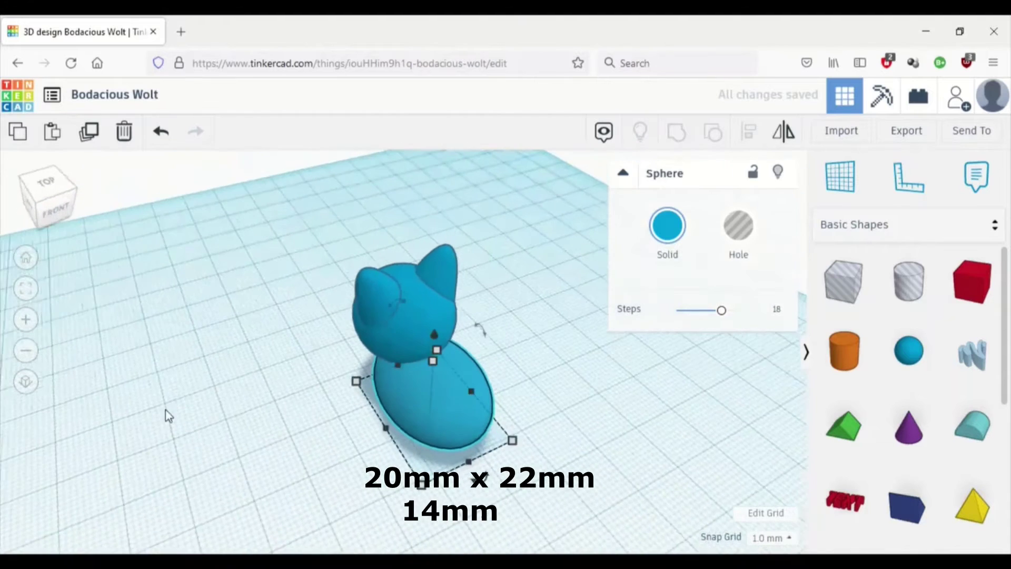
left_click_drag(466, 483, 461, 474)
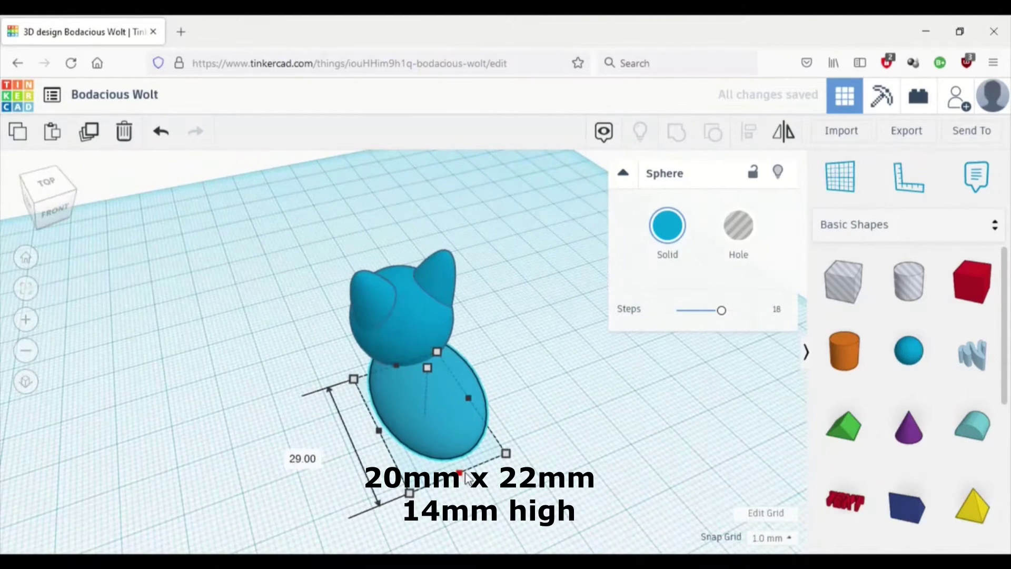
left_click_drag(379, 431, 370, 434)
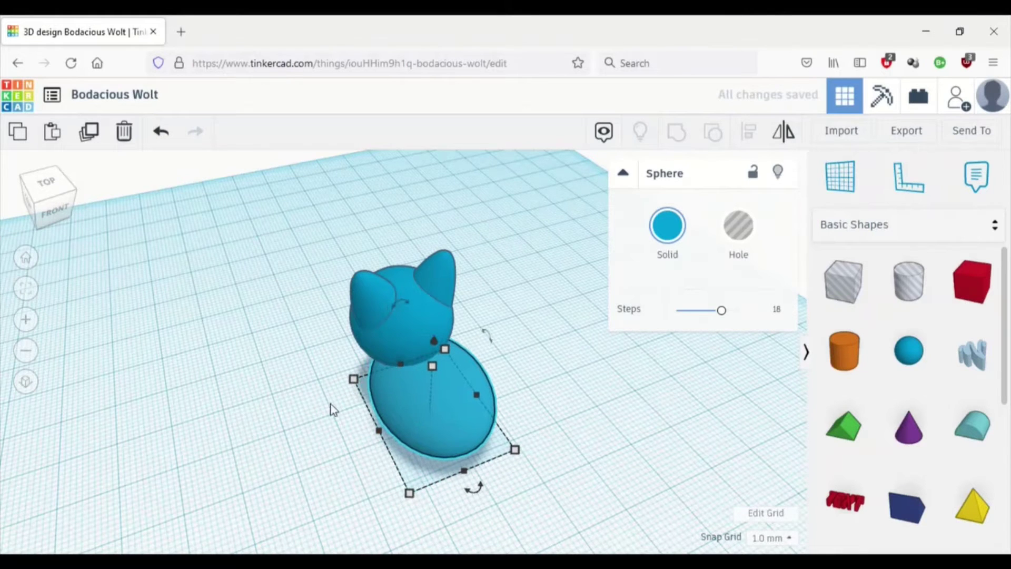
left_click(303, 446)
right_click_drag(302, 442, 349, 220)
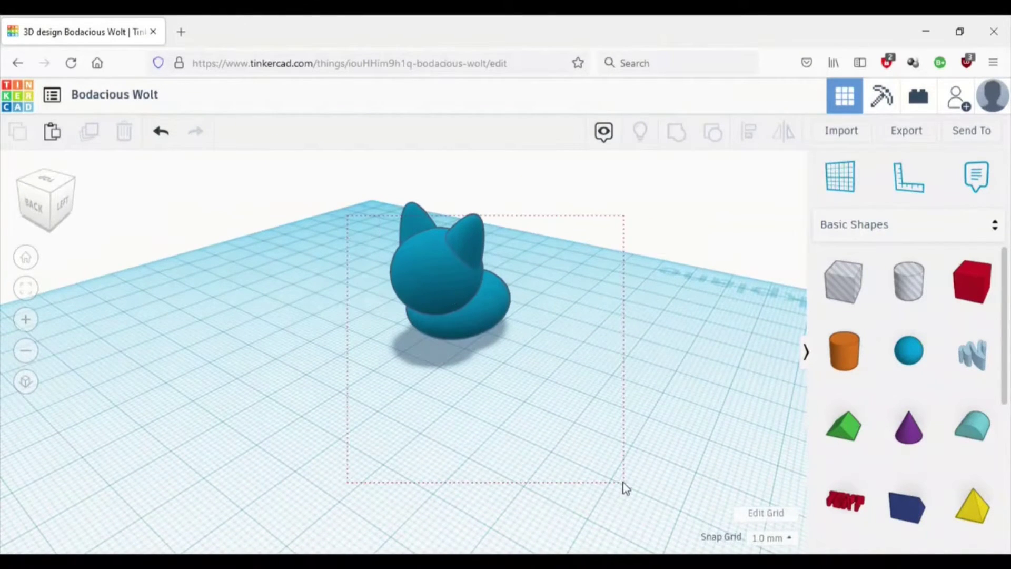
Select the cat's head and body and group them into one shape.
left_click_drag(625, 488, 624, 487)
left_click(674, 136)
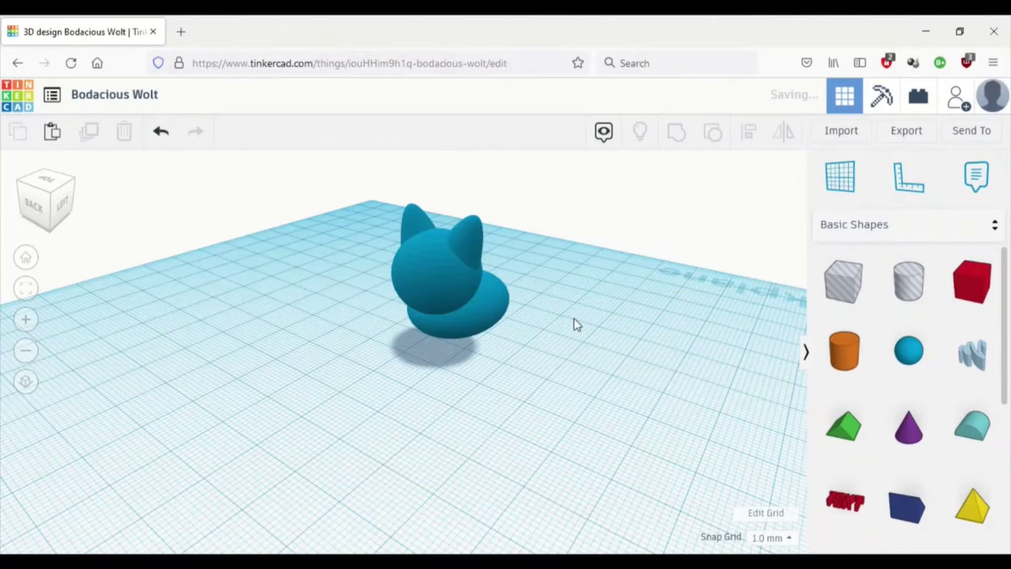
left_click(601, 360)
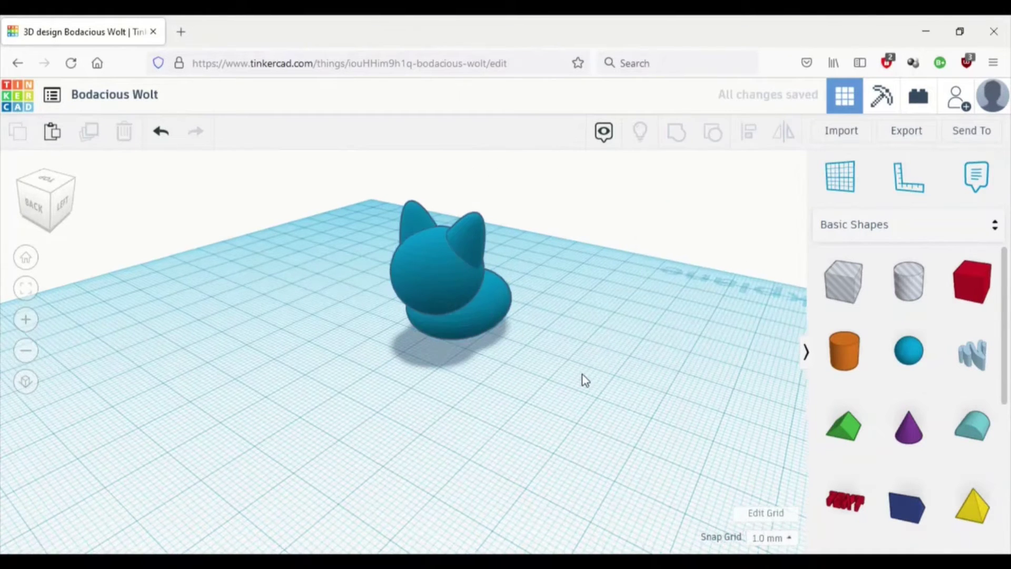
scroll(573, 411, "up", 5)
scroll(764, 406, "down", 3)
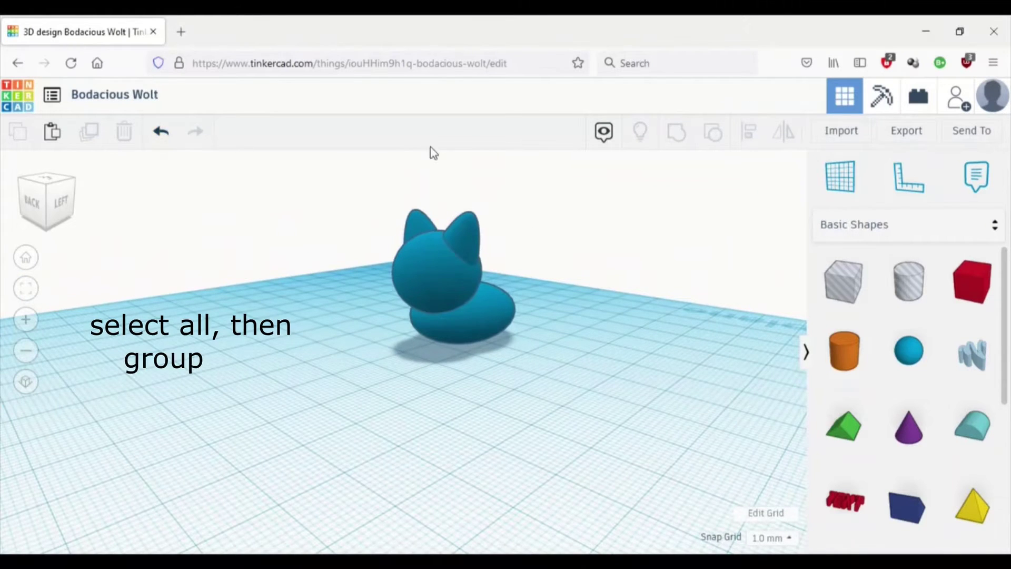
Ungroup the whole cat back into a separate head and body.
left_click_drag(333, 239, 651, 315)
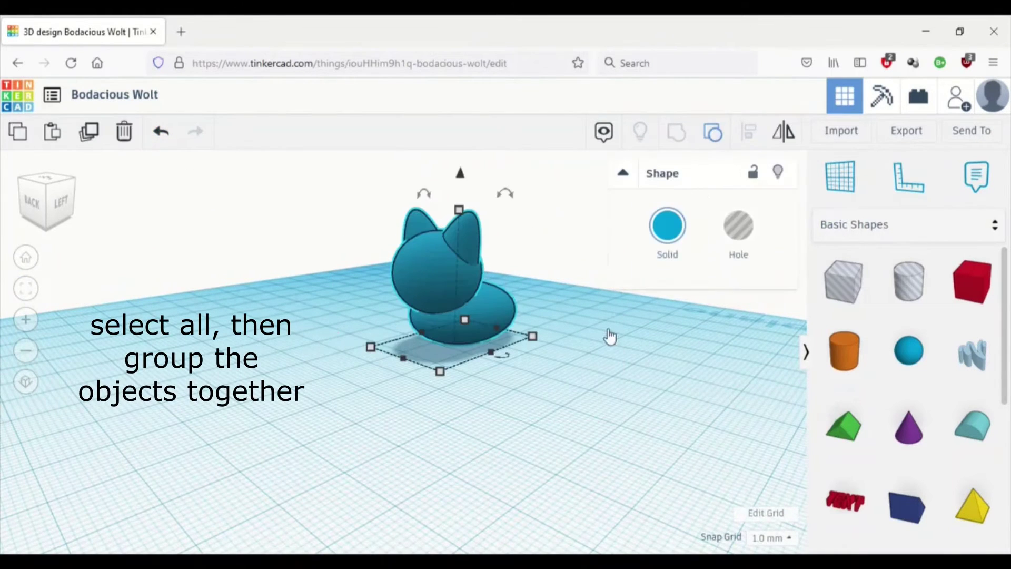
key("ctrl+g")
left_click(578, 409)
scroll(531, 346, "up", 5)
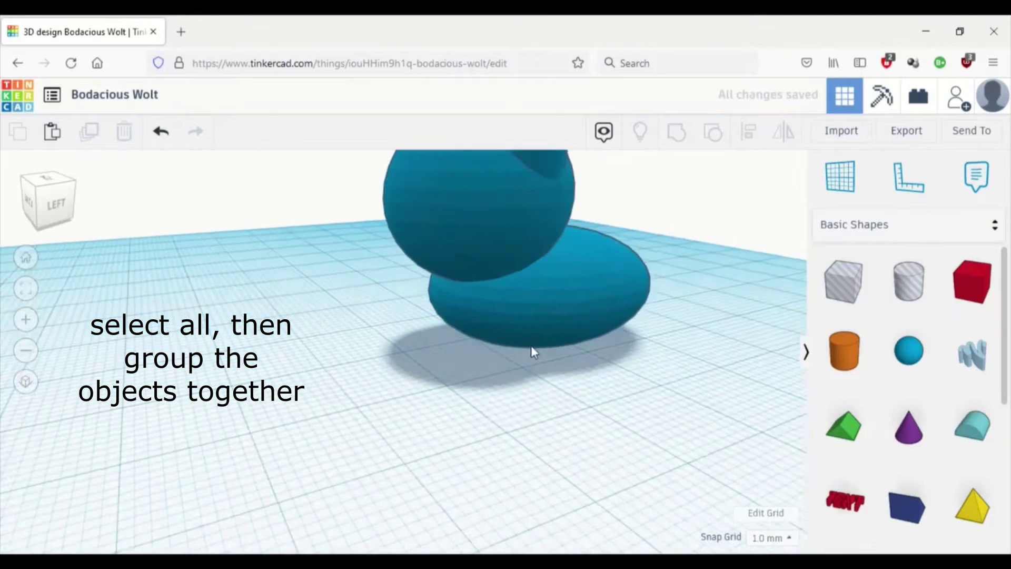
Raise the head another 2 mm so it sits 11 mm above the workplane.
left_click(528, 355)
right_click_drag(443, 422, 526, 434)
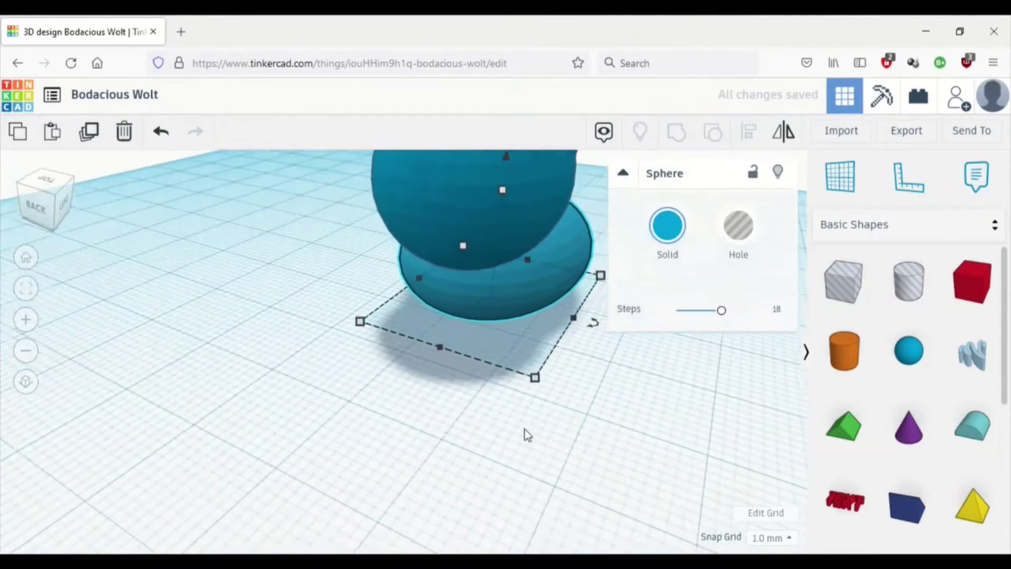
scroll(489, 273, "down", 3)
left_click(450, 216, "shift")
scroll(436, 285, "down", 5)
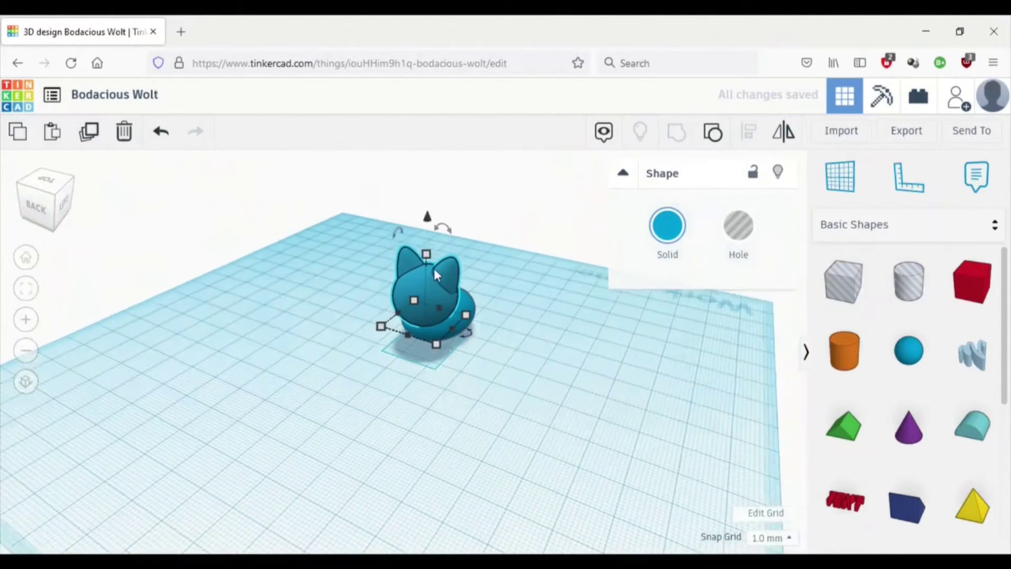
left_click_drag(431, 224, 431, 218)
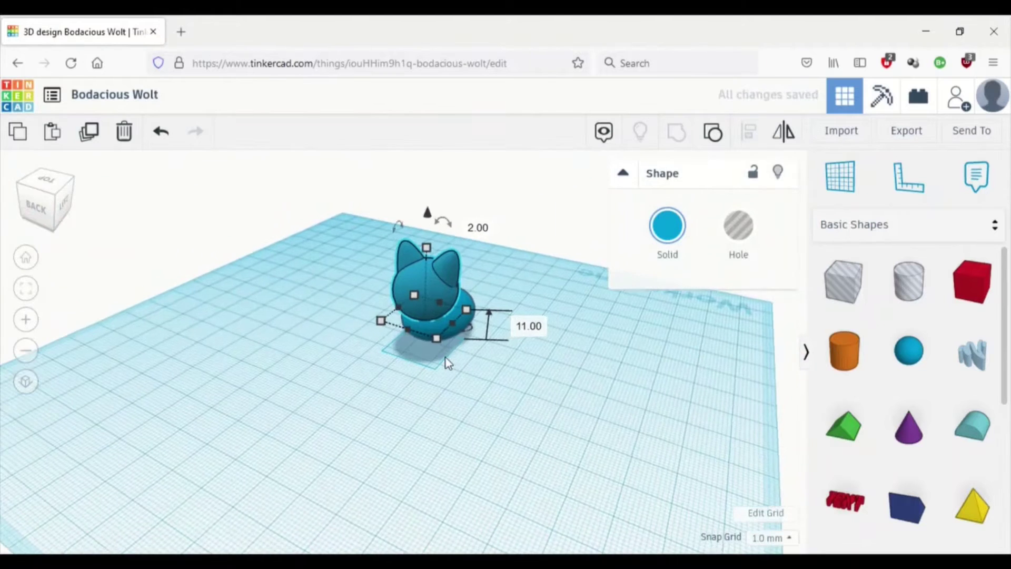
left_click(514, 413)
right_click_drag(515, 416, 427, 388)
Add a paraboloid in front of the cat for a leg and set its base to 7 by 10 mm.
scroll(965, 449, "down", 2)
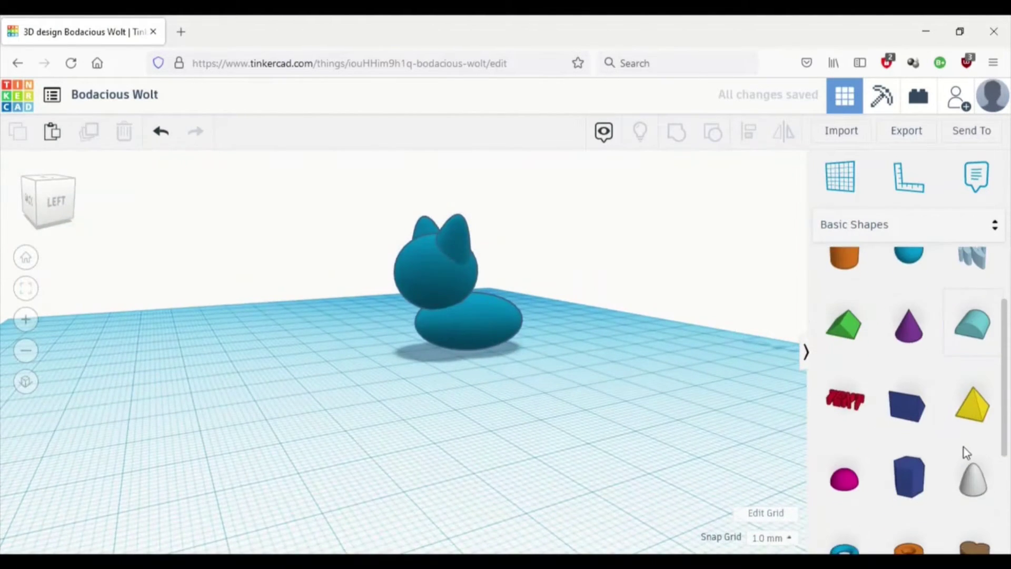
scroll(964, 447, "down", 2)
left_click_drag(969, 426, 415, 380)
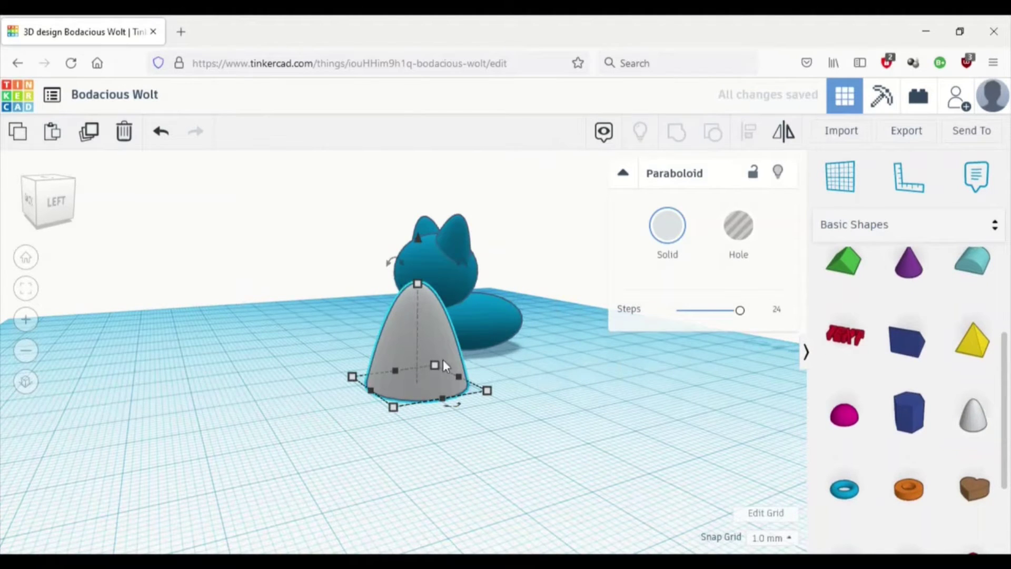
left_click_drag(463, 378, 398, 395)
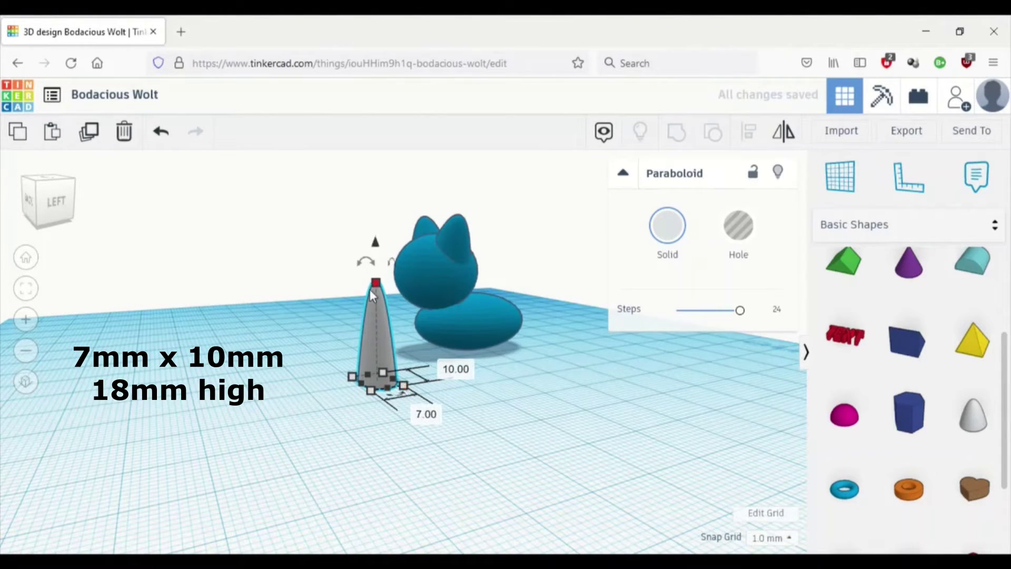
Set the paraboloid's height to 18 mm, rotate it 90° onto its side, and move it to the front of the body.
left_click_drag(374, 289, 332, 367)
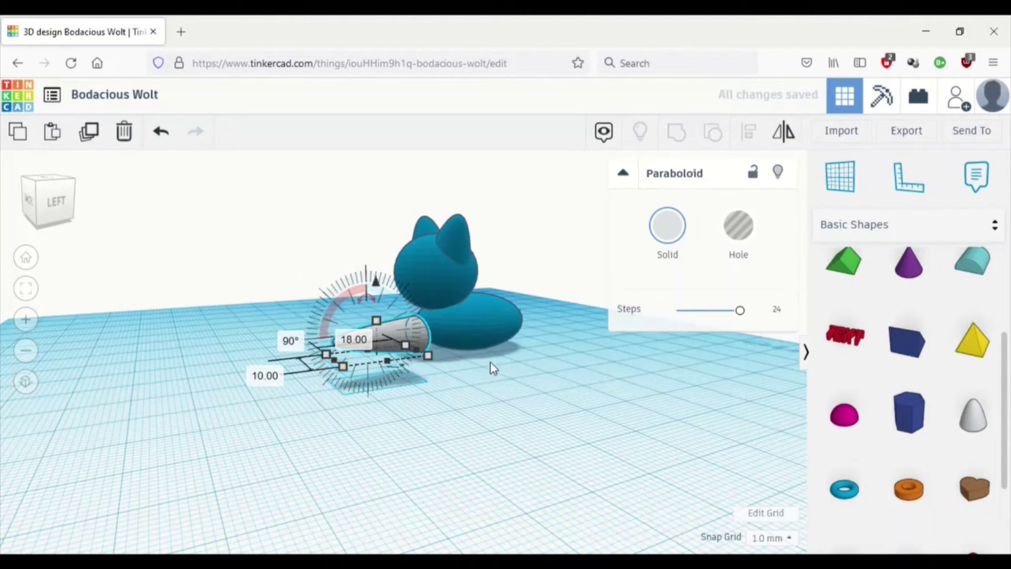
right_click_drag(491, 363, 464, 416)
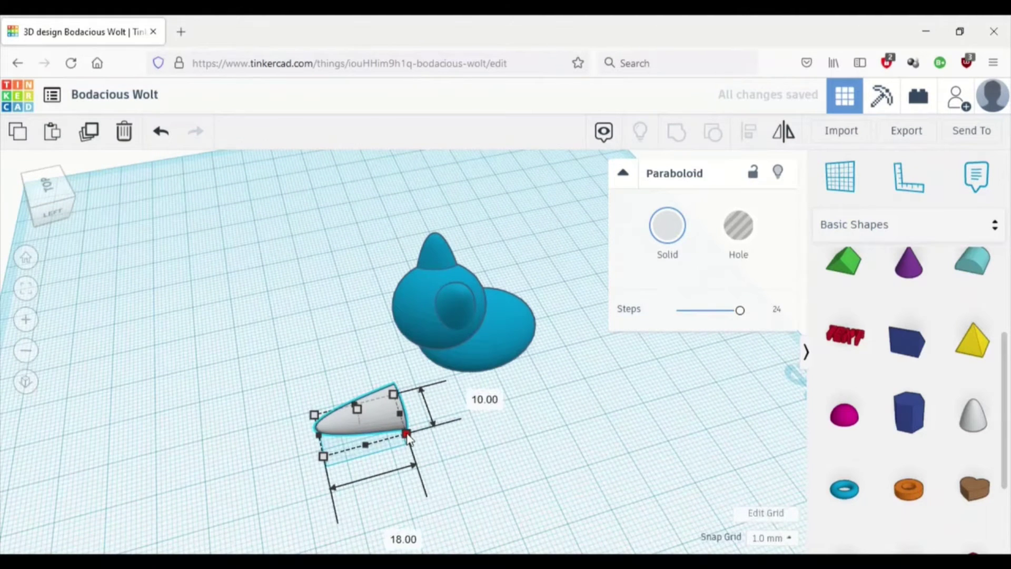
left_click_drag(404, 430, 428, 399)
right_click_drag(406, 476, 380, 400)
Lower the paraboloid leg toward the workplane so it extends forward from under the body.
left_click_drag(412, 273, 418, 306)
right_click_drag(323, 422, 285, 392)
right_click_drag(464, 412, 512, 434)
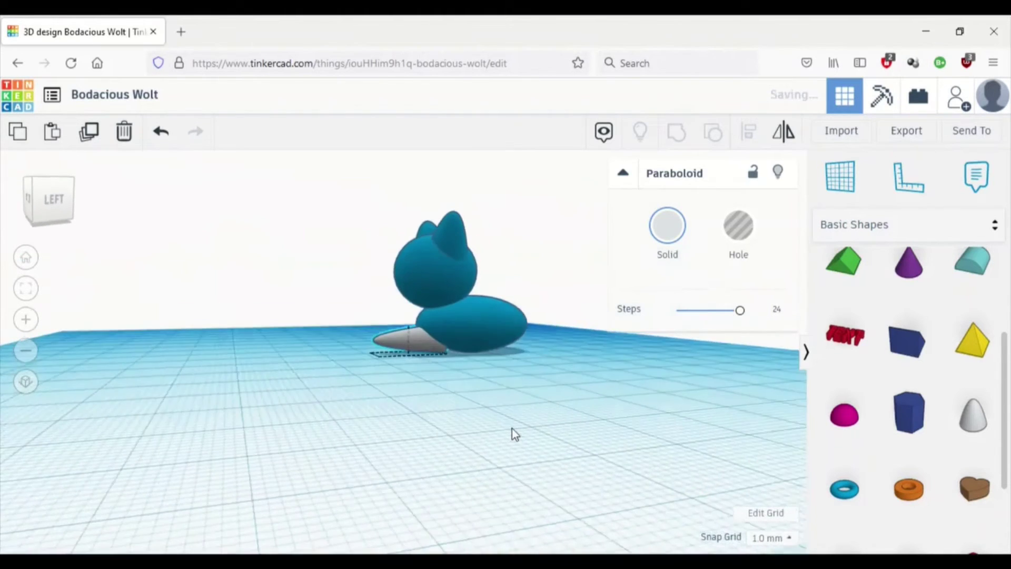
left_click_drag(389, 310, 387, 318)
right_click_drag(263, 364, 446, 399)
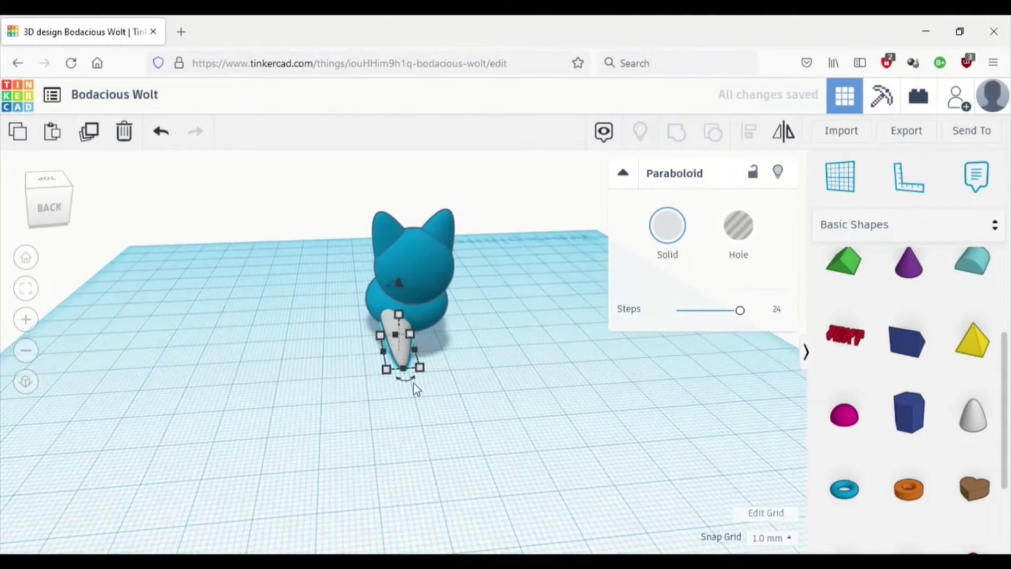
Rotate the front leg slightly about its vertical axis.
left_click_drag(413, 383, 413, 381)
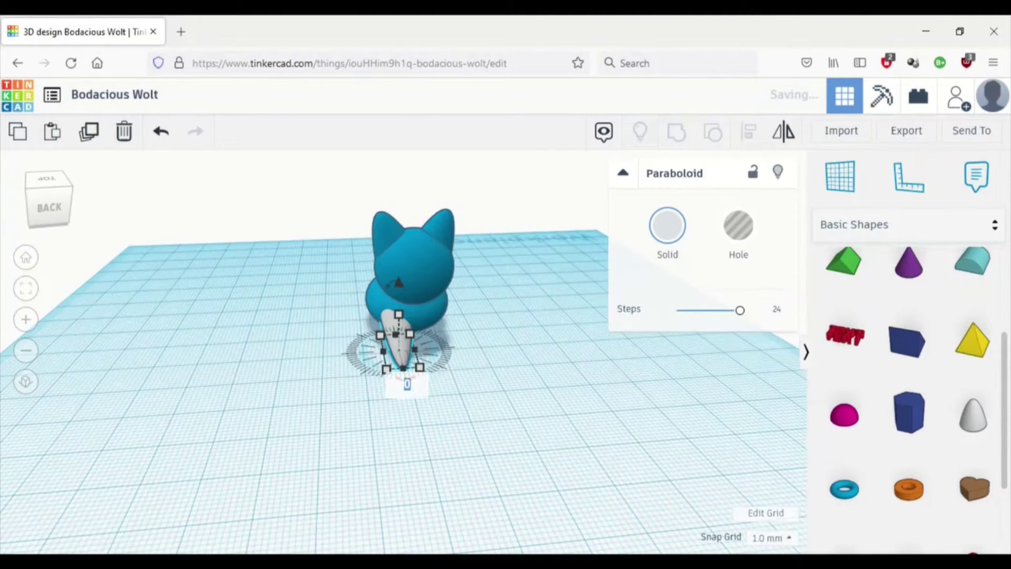
left_click_drag(403, 371, 407, 386)
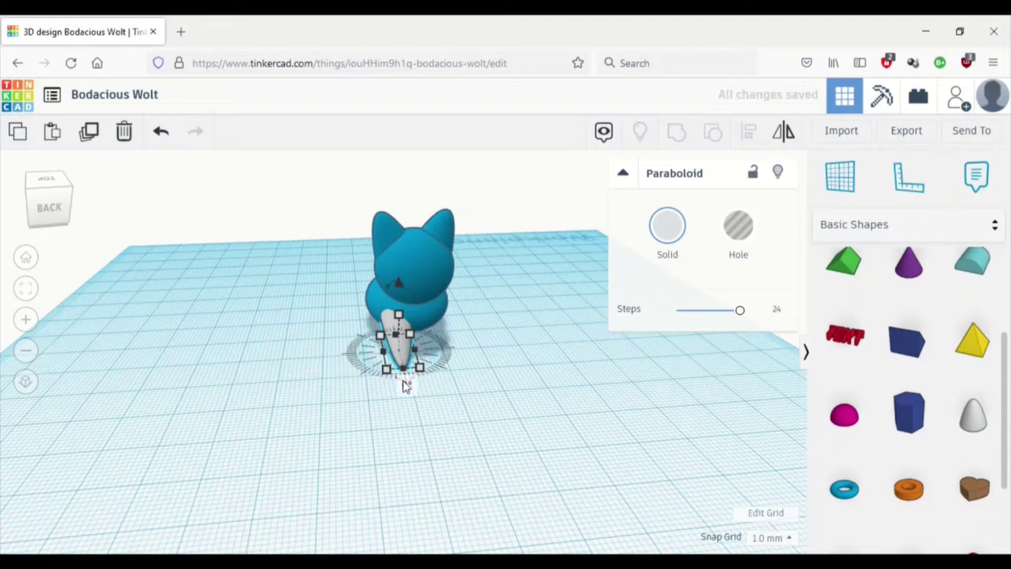
right_click_drag(294, 390, 364, 419)
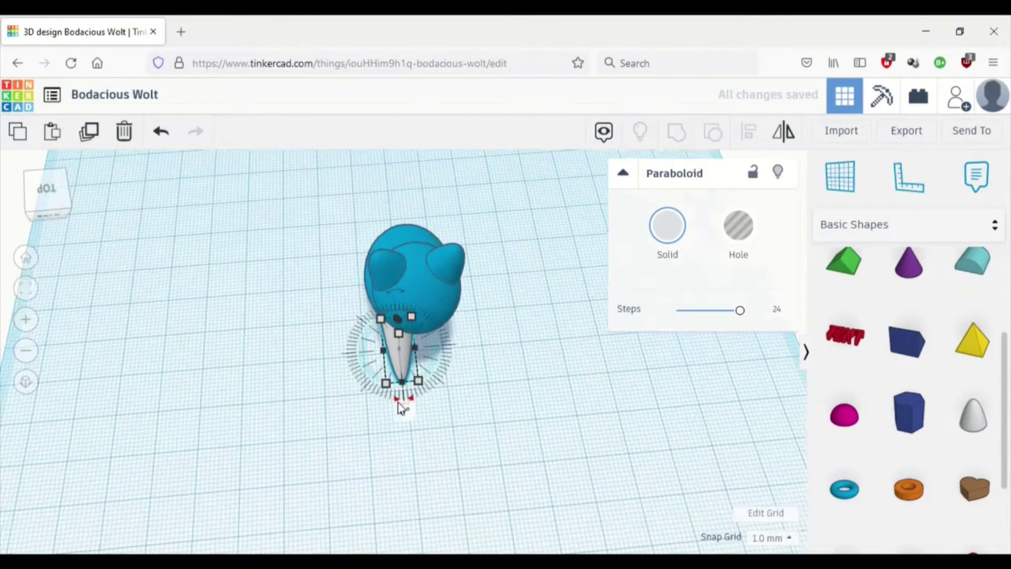
left_click_drag(405, 404, 397, 390)
Copy and paste the front leg, with the duplicate placed beside the original under the head.
right_click_drag(441, 420, 463, 399)
key("ctrl+c")
key("ctrl+v")
left_click(463, 399)
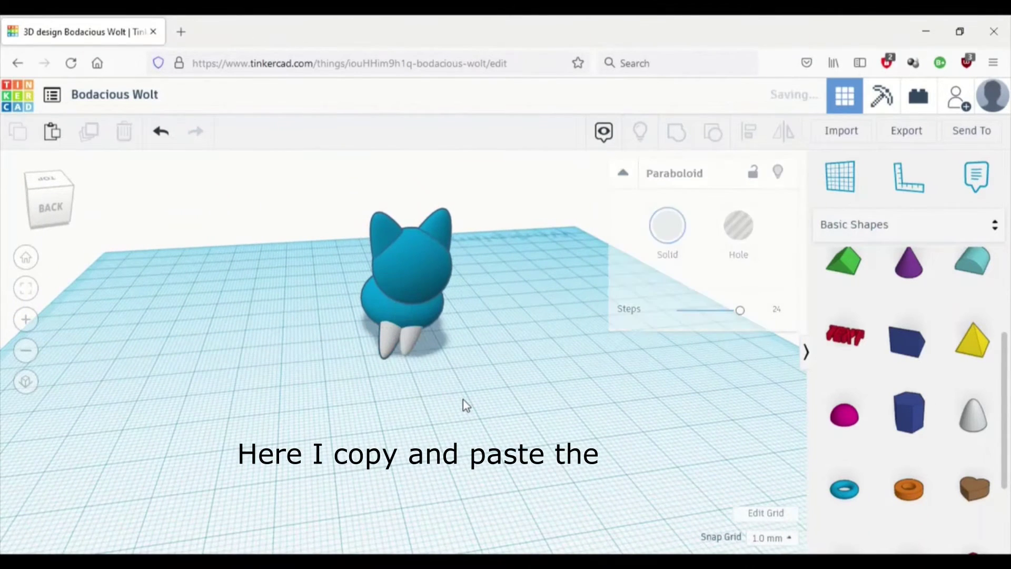
Mirror the duplicated front leg side to side so the two front legs splay in opposite directions.
left_click(783, 133)
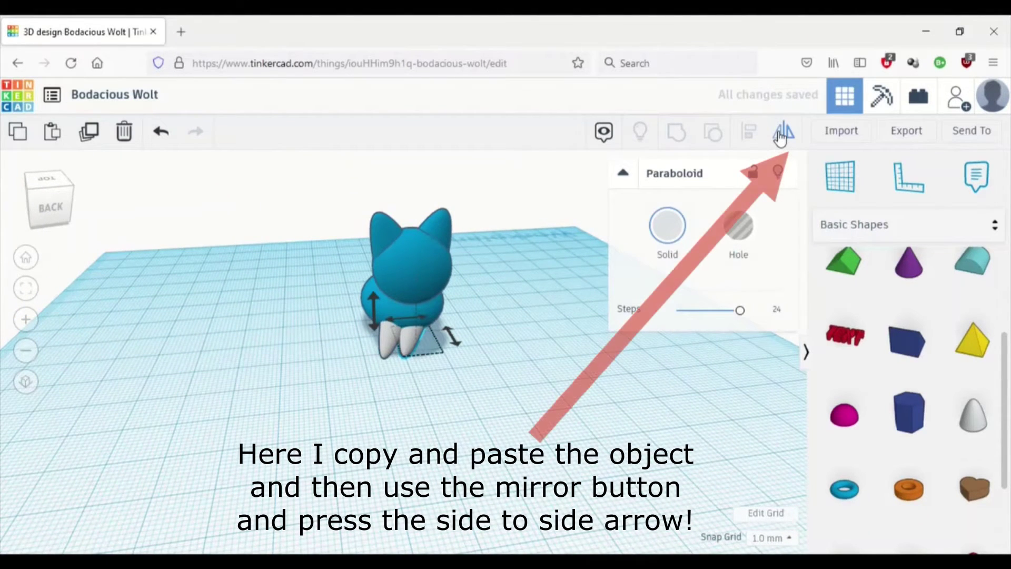
left_click(425, 318)
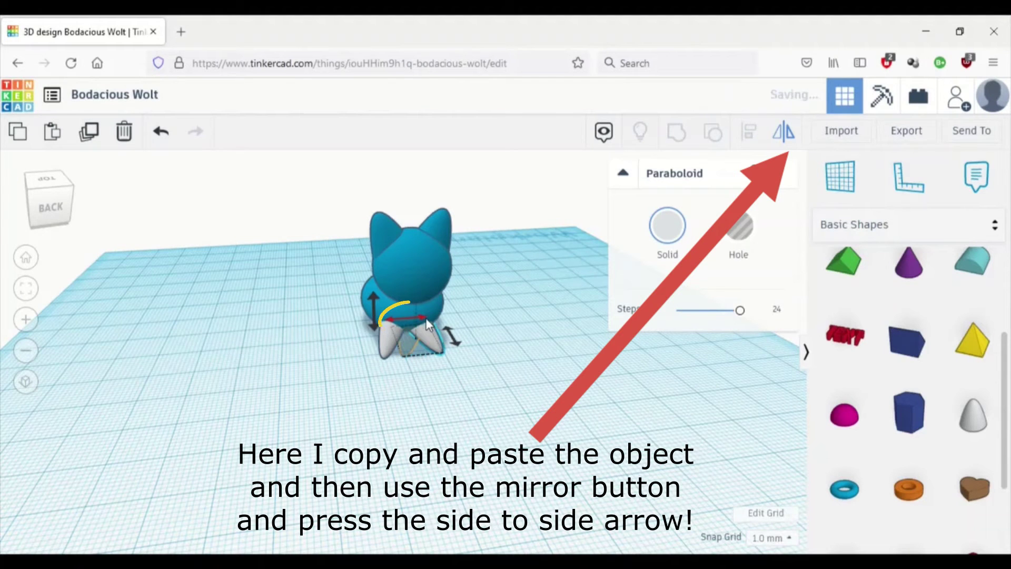
left_click(793, 138)
left_click(506, 362)
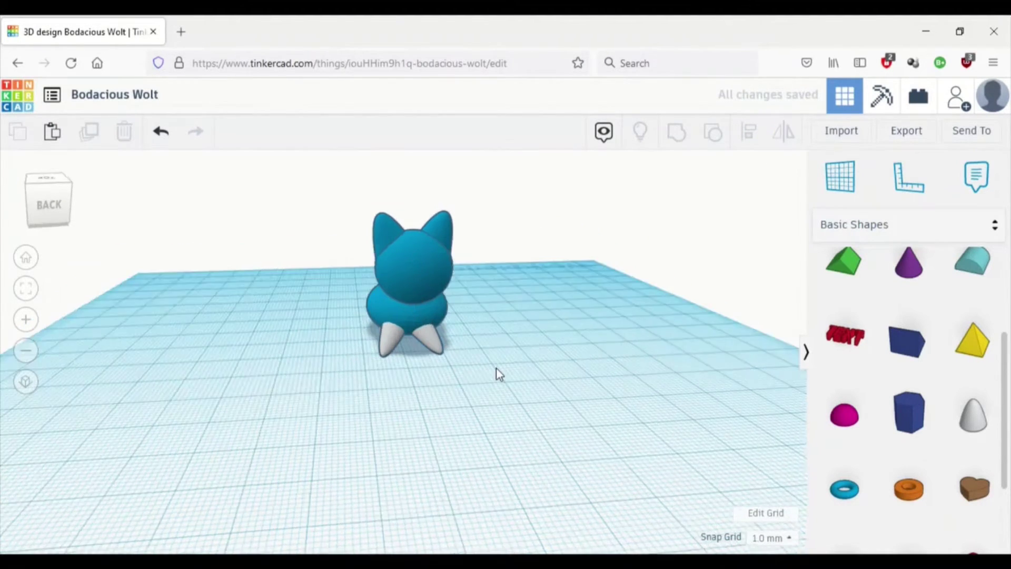
Shift the mirrored front leg slightly outward and move the head sideways to center it over the body.
scroll(496, 368, "up", 5)
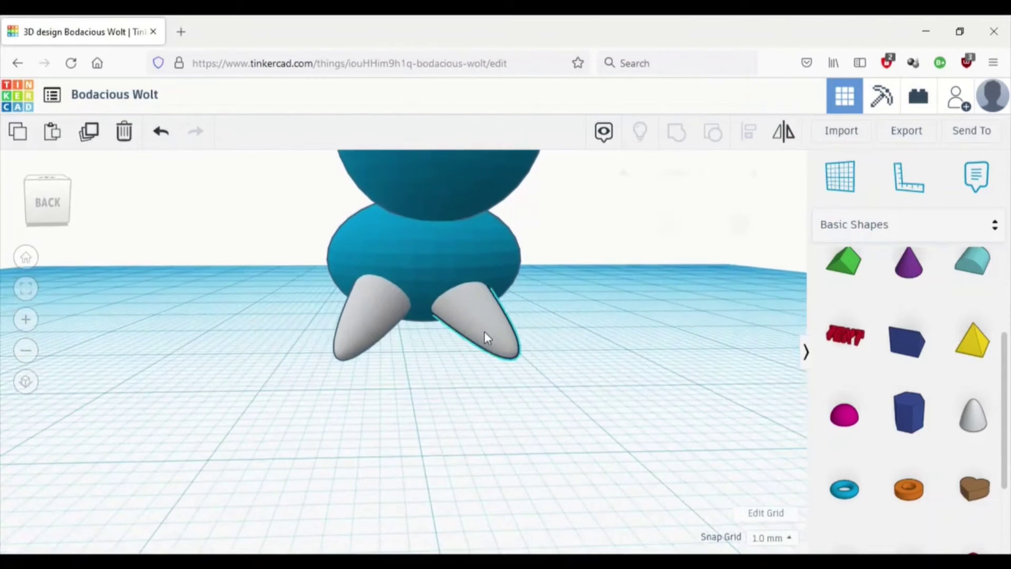
left_click_drag(484, 337, 536, 419)
left_click(527, 430)
scroll(523, 423, "down", 2)
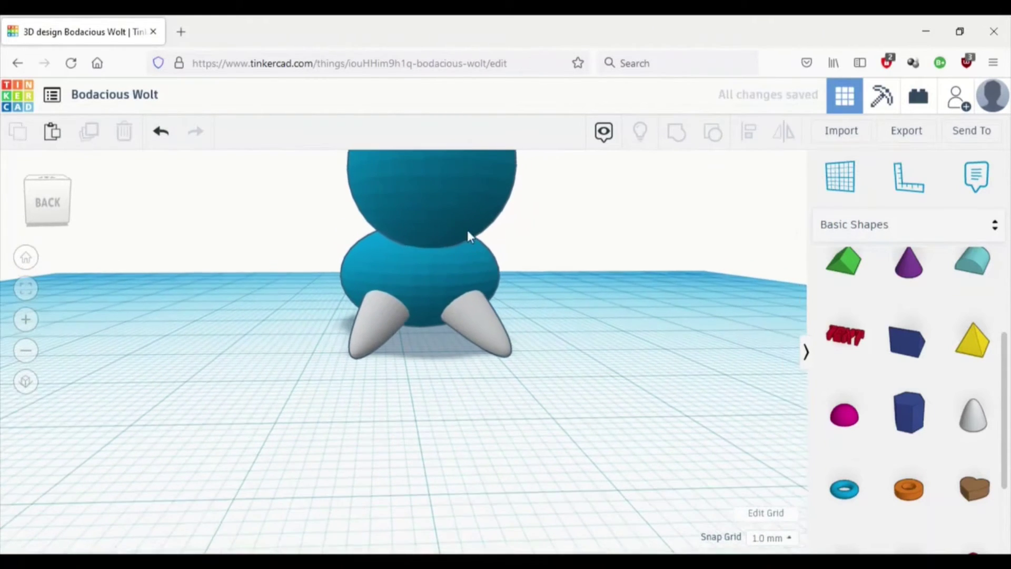
left_click(456, 221)
left_click(524, 393)
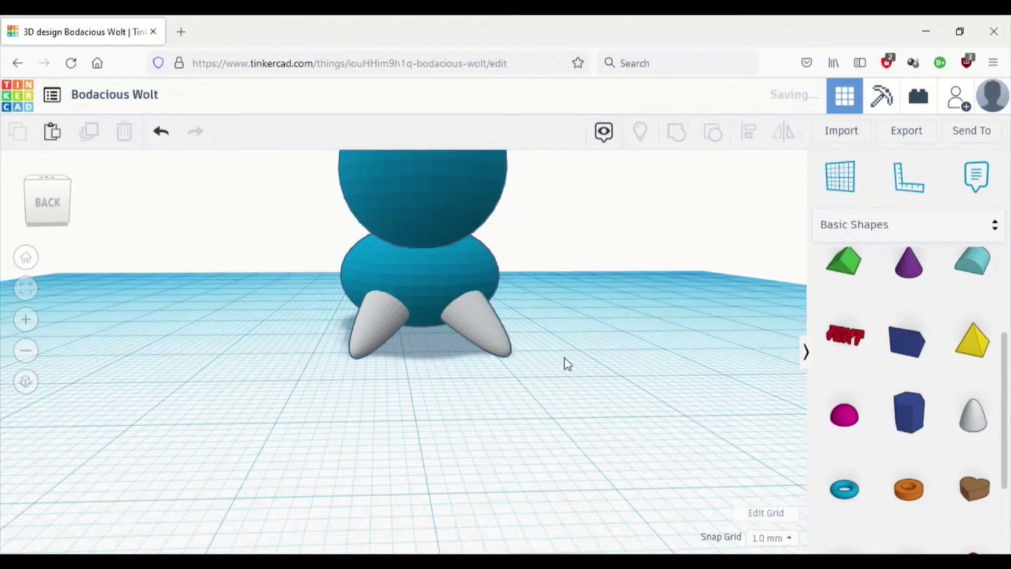
Paste another copy of the front leg and move the duplicate backward along the same side of the body.
right_click_drag(564, 362, 347, 334)
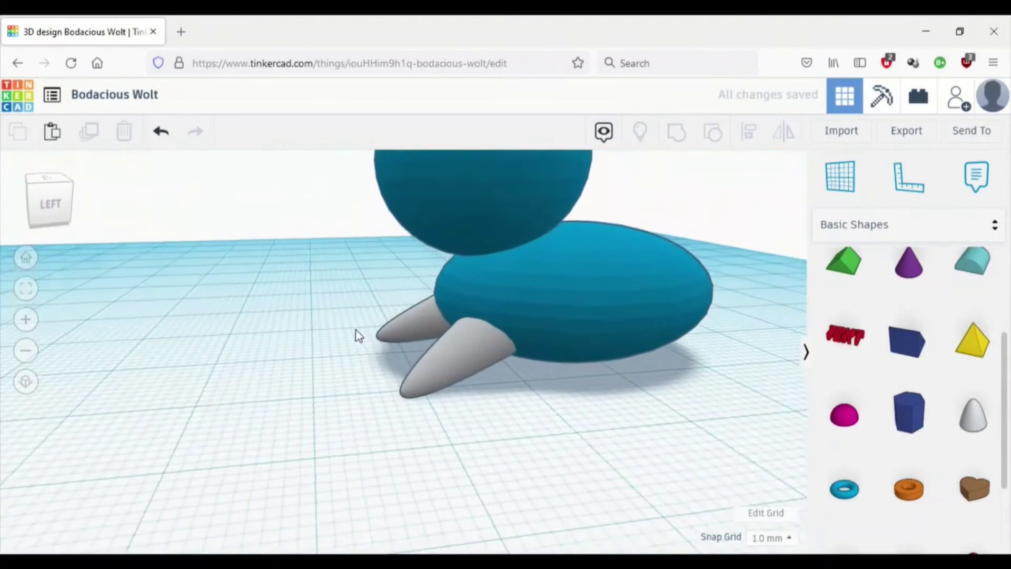
left_click(453, 377)
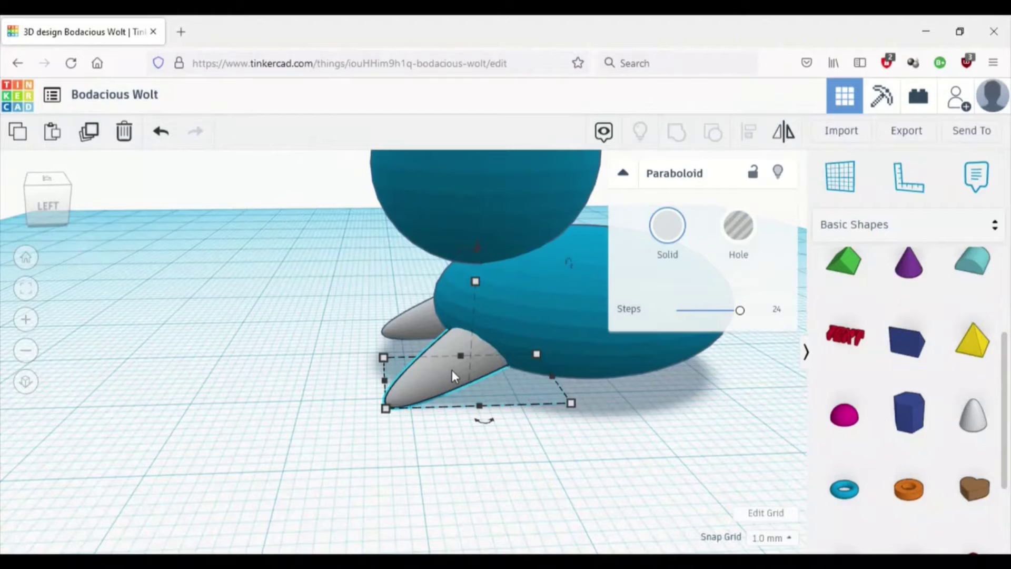
left_click(53, 131)
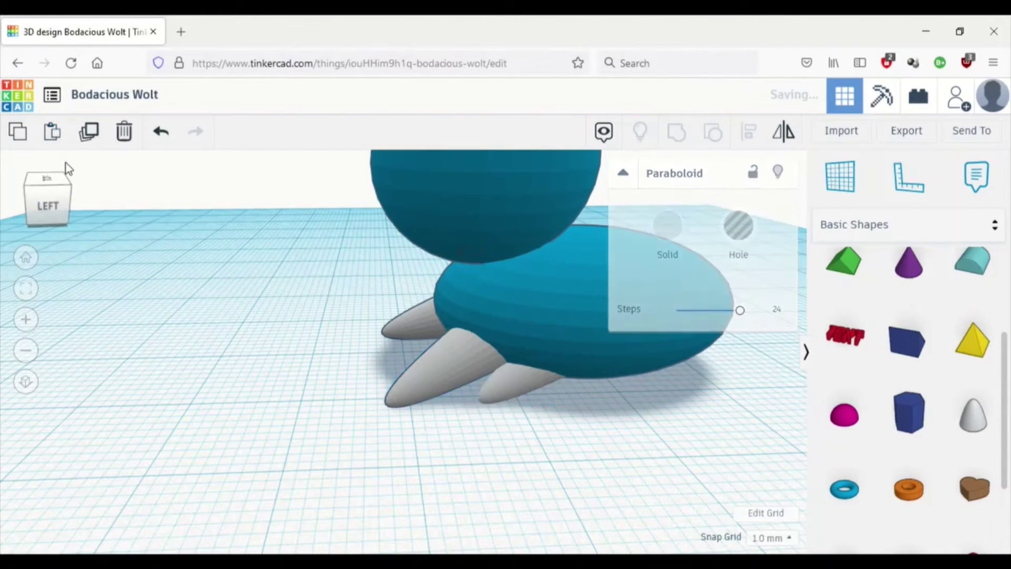
left_click_drag(534, 373, 573, 396)
key("Up")
key("Left")
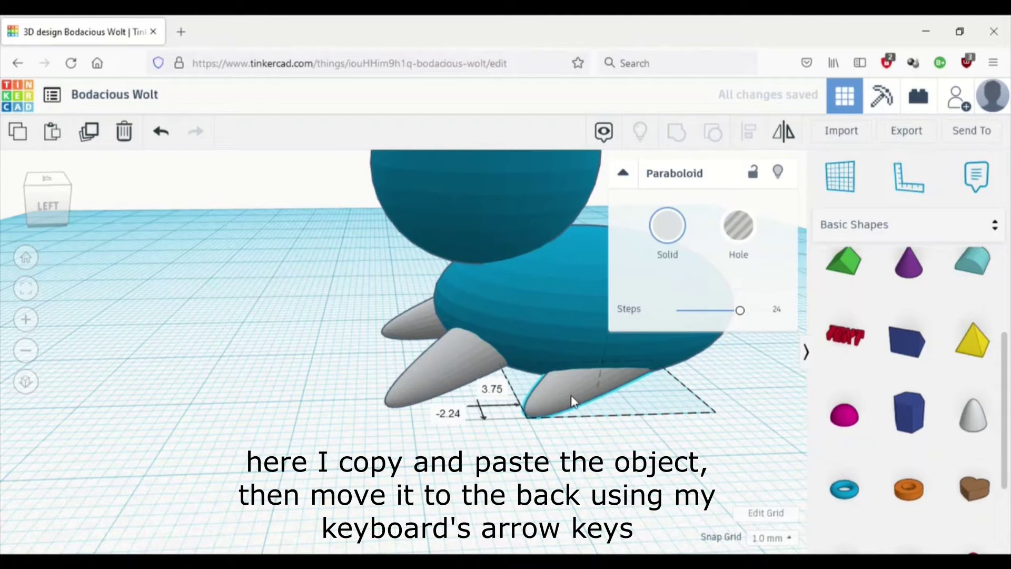
Rotate the hind leg about its vertical axis so it angles out from the side of the body.
right_click_drag(399, 429, 380, 420)
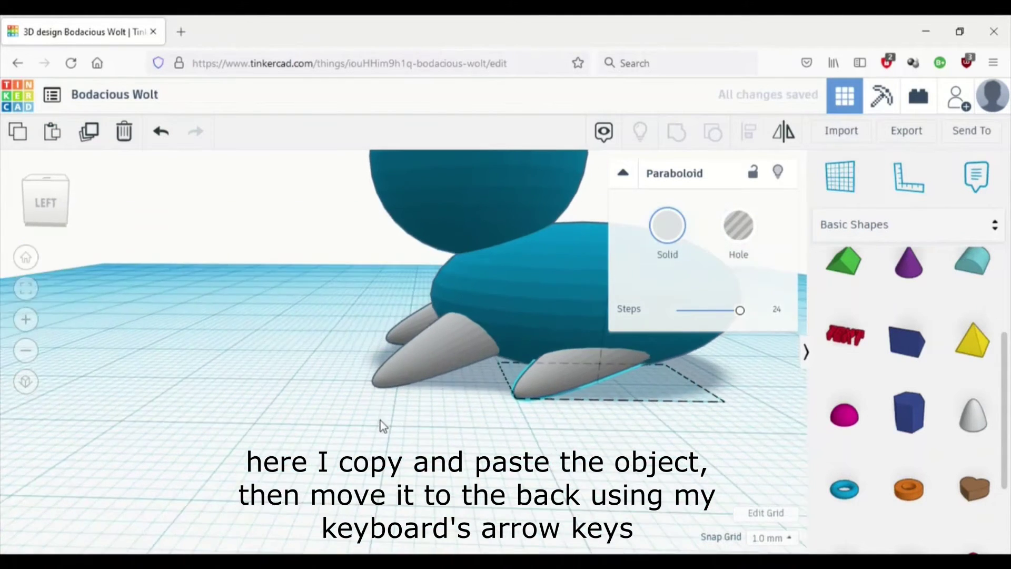
scroll(693, 436, "down", 5)
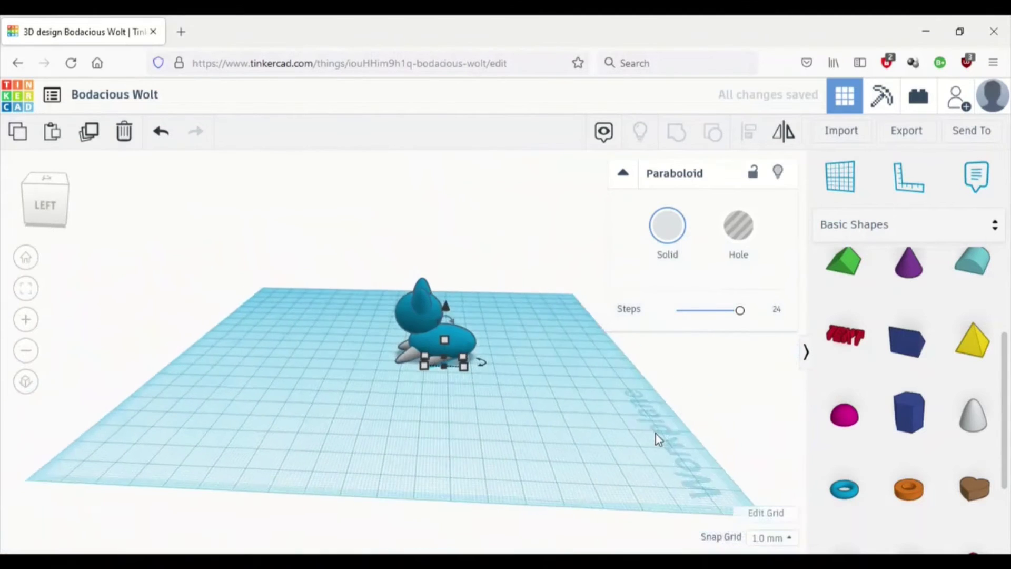
scroll(656, 434, "up", 3)
left_click(528, 374)
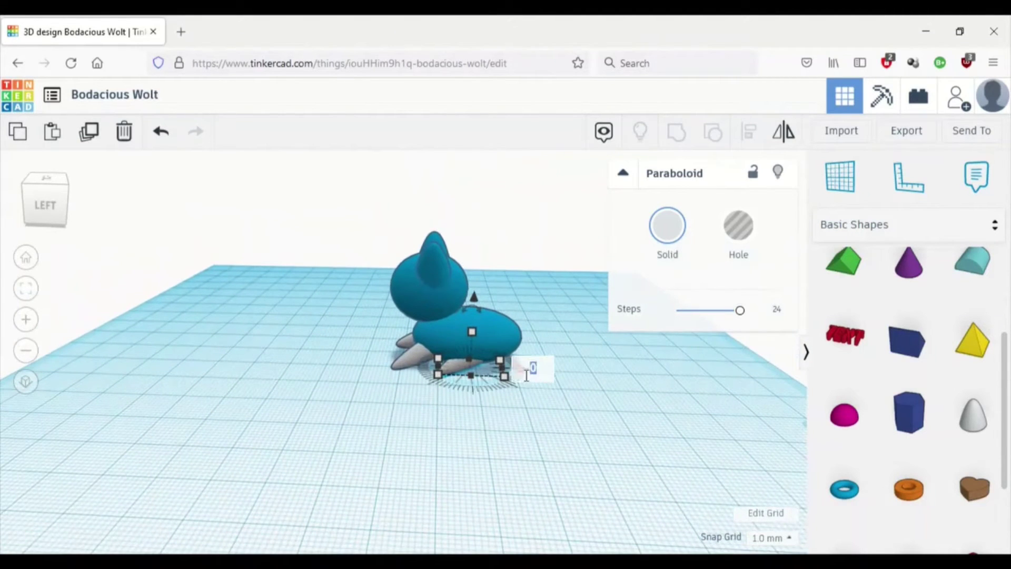
right_click_drag(536, 397, 451, 438)
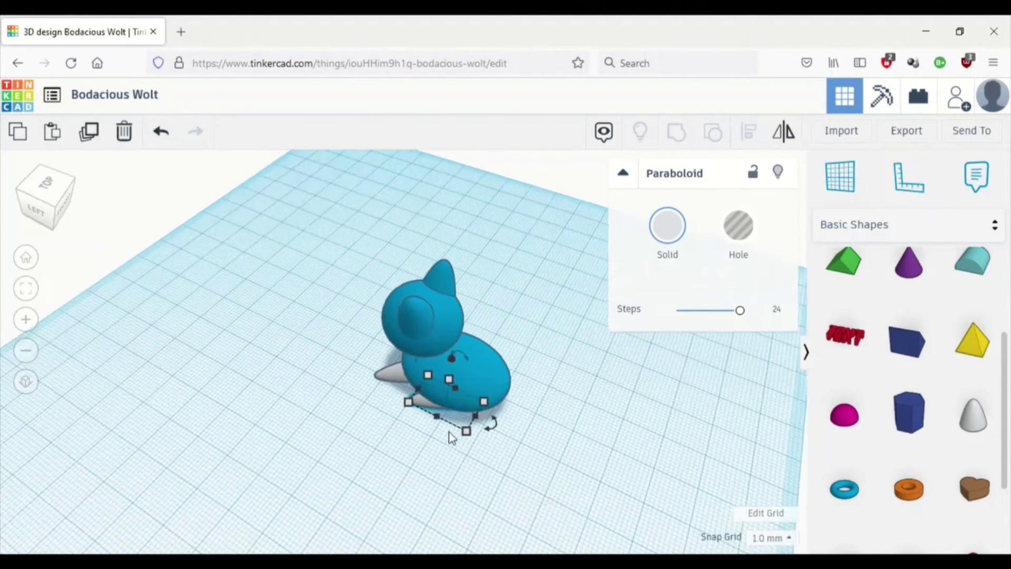
left_click(390, 419)
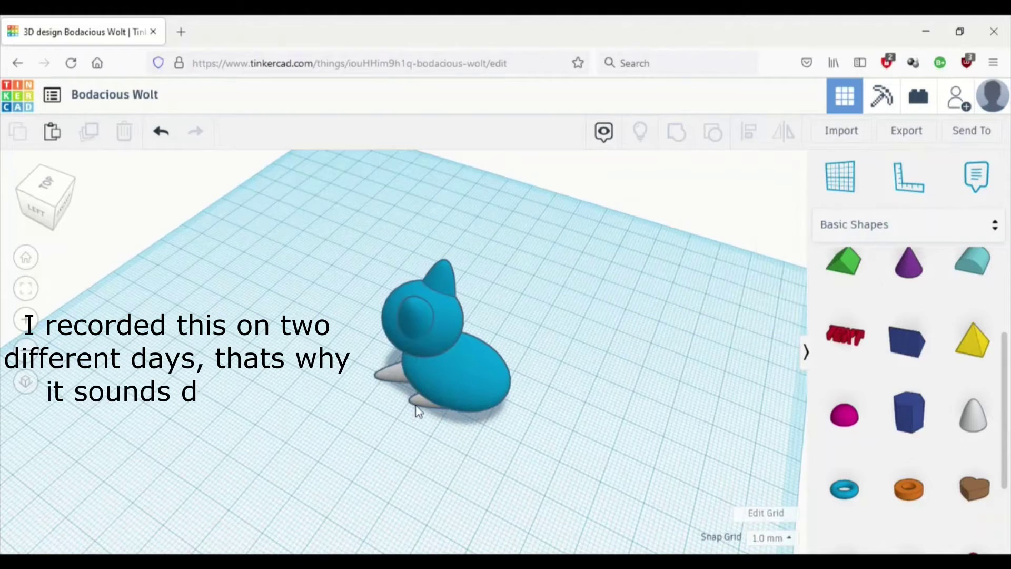
left_click(419, 412)
left_click_drag(491, 424, 484, 415)
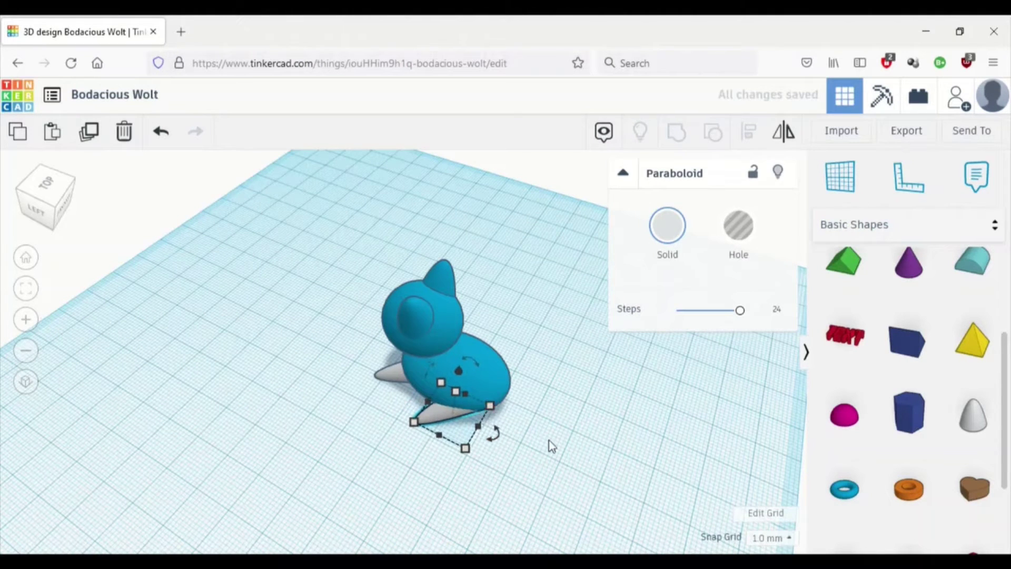
left_click(584, 430)
Paste a copy of the hind leg and move the duplicate across to the opposite side of the body.
right_click_drag(585, 429, 452, 440)
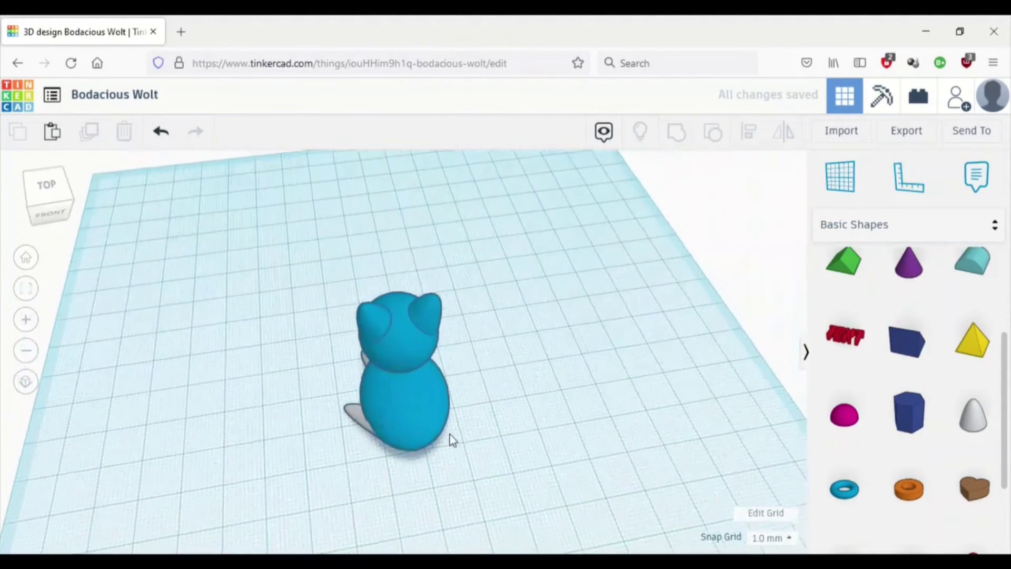
left_click(362, 421)
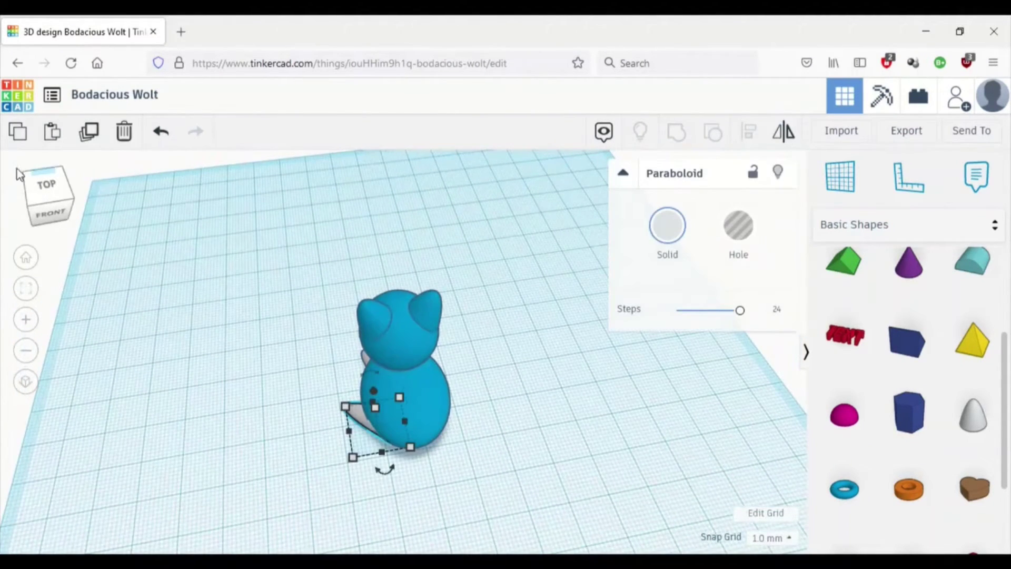
left_click(55, 136)
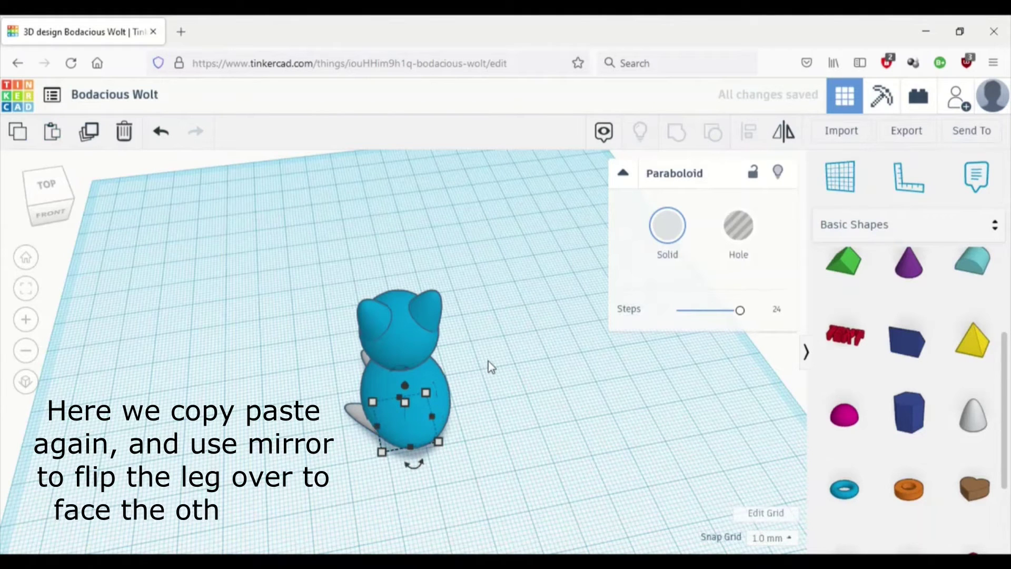
key("Right")
key("Right")
key("Right")
key("Right")
key("Right")
key("Right")
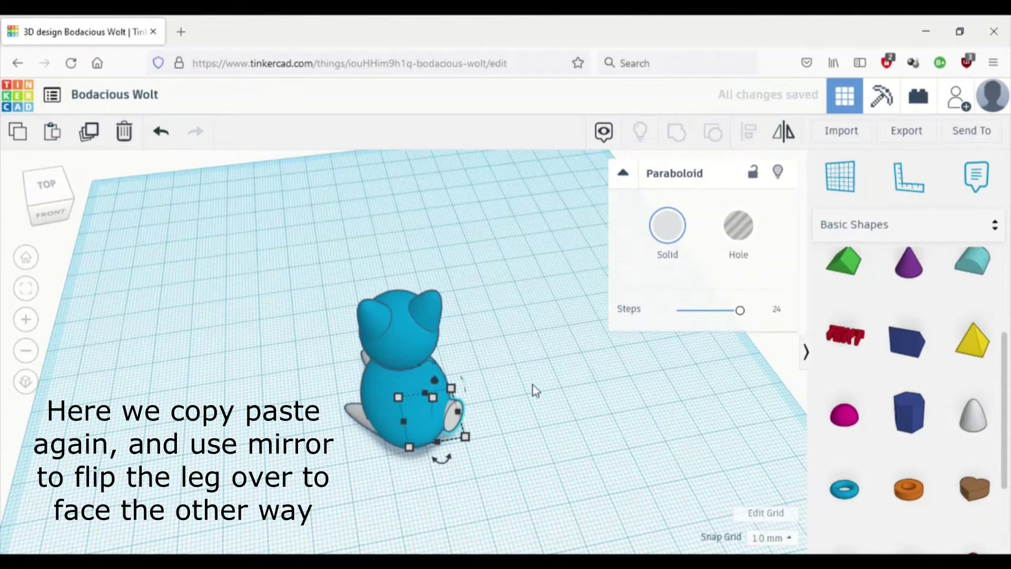
key("Right")
Mirror the second hind leg side to side so it points away from the first hind leg.
right_click_drag(564, 425, 769, 158)
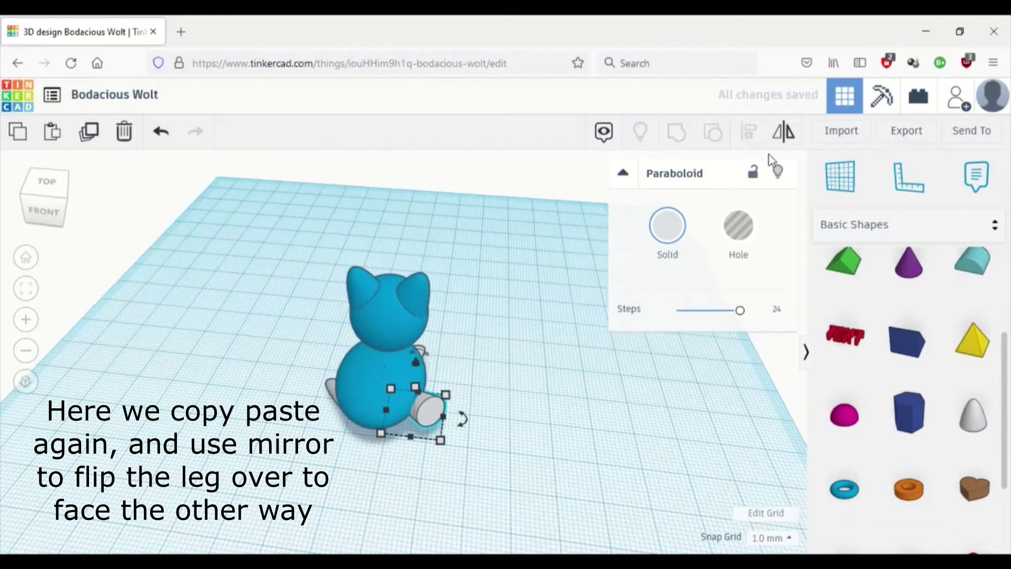
left_click(790, 136)
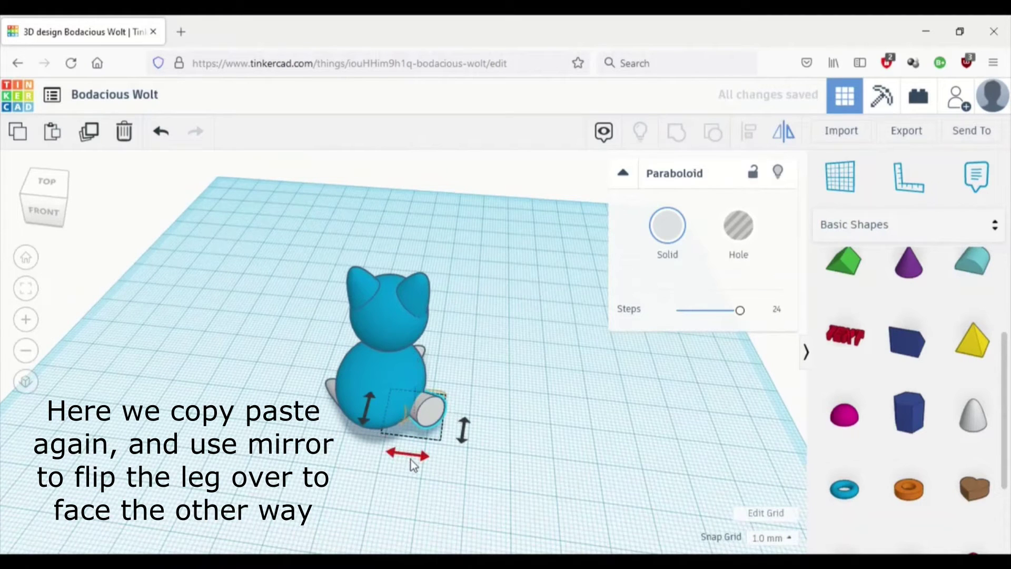
left_click(411, 459)
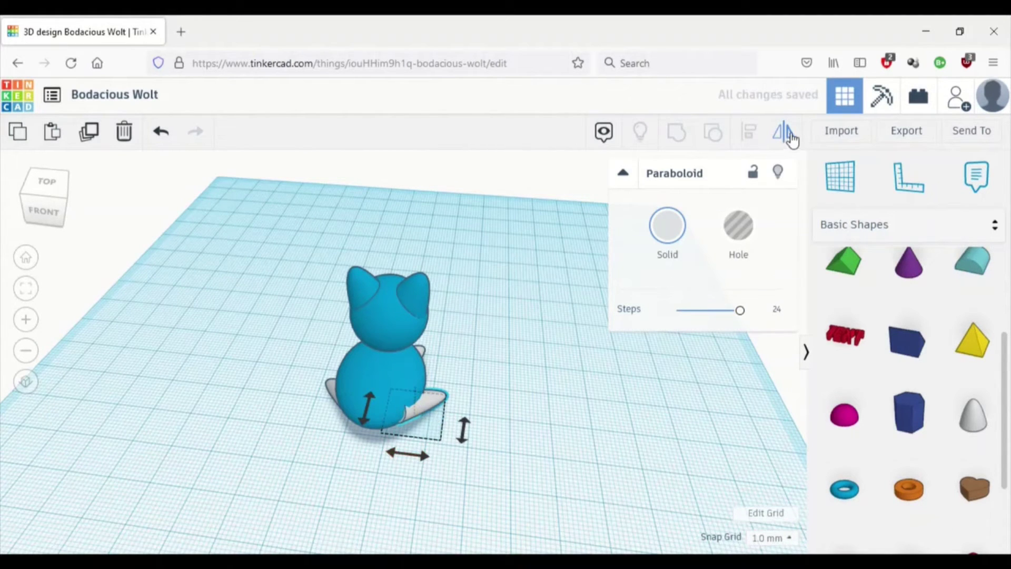
left_click(792, 140)
right_click_drag(592, 314, 173, 313)
left_click(173, 313)
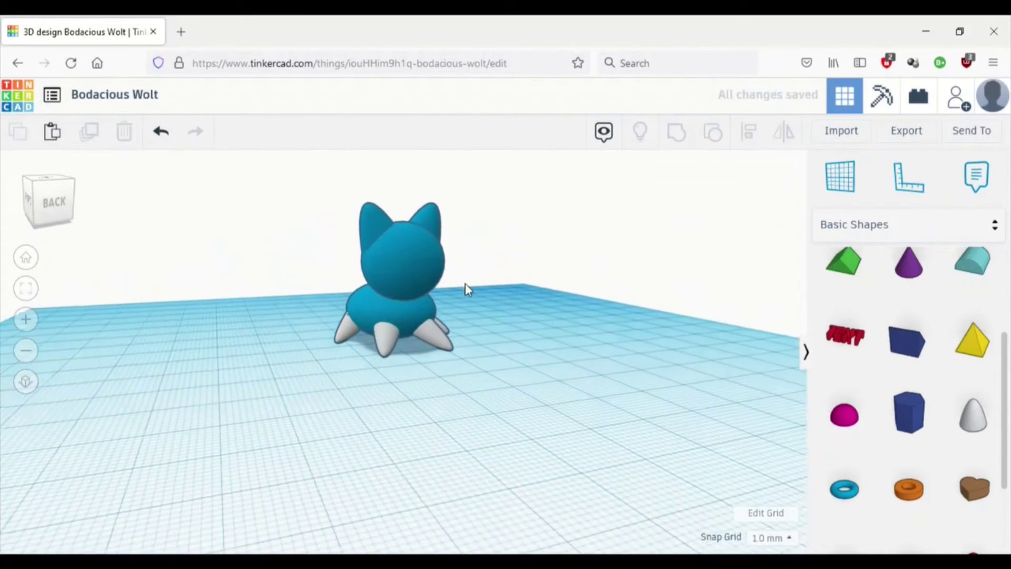
Shift the front leg on the cat's right side slightly outward along the body.
right_click_drag(224, 402, 397, 353)
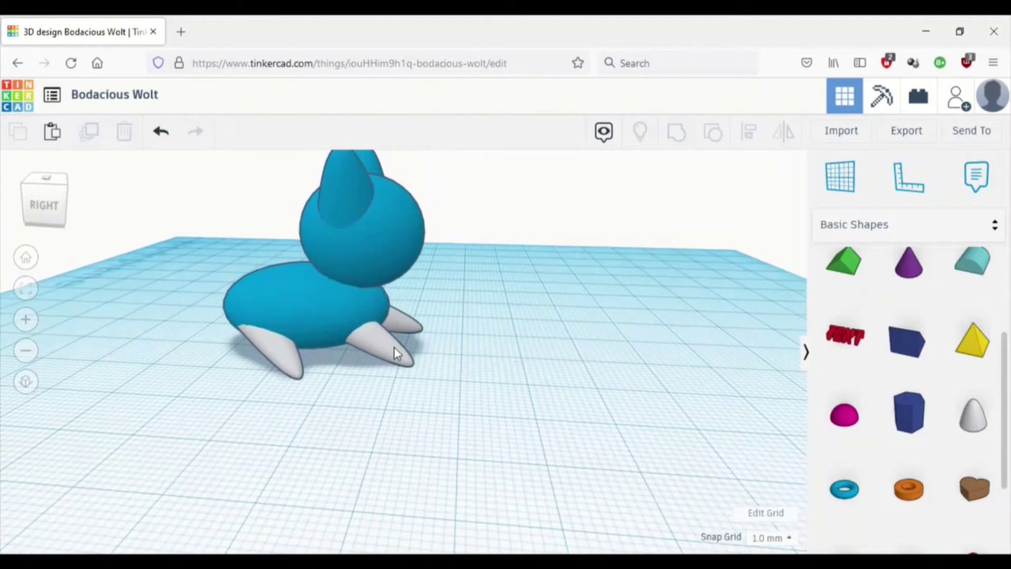
left_click(396, 353)
left_click_drag(418, 354, 410, 362)
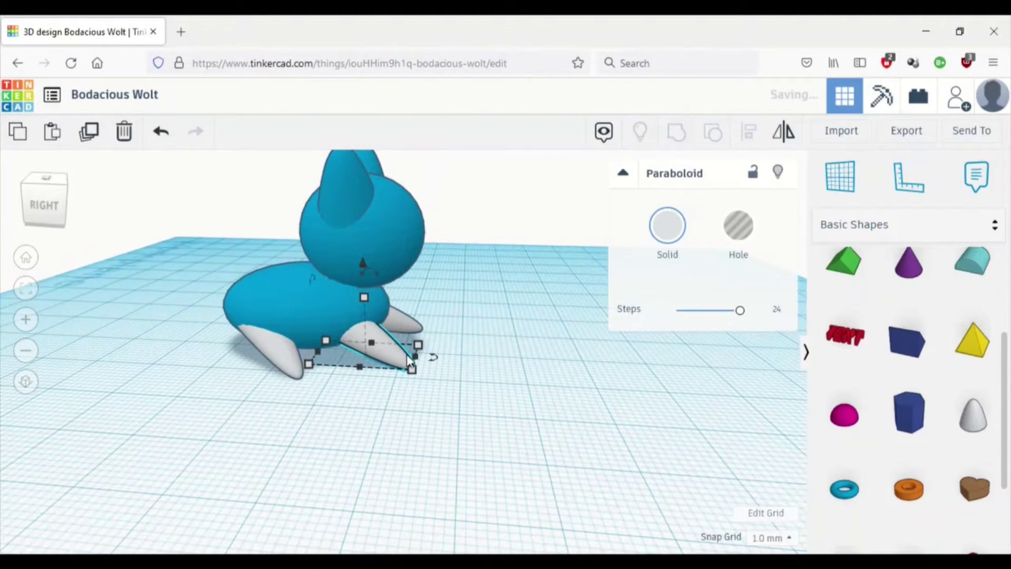
left_click(524, 400)
right_click_drag(525, 400, 640, 380)
left_click(308, 347)
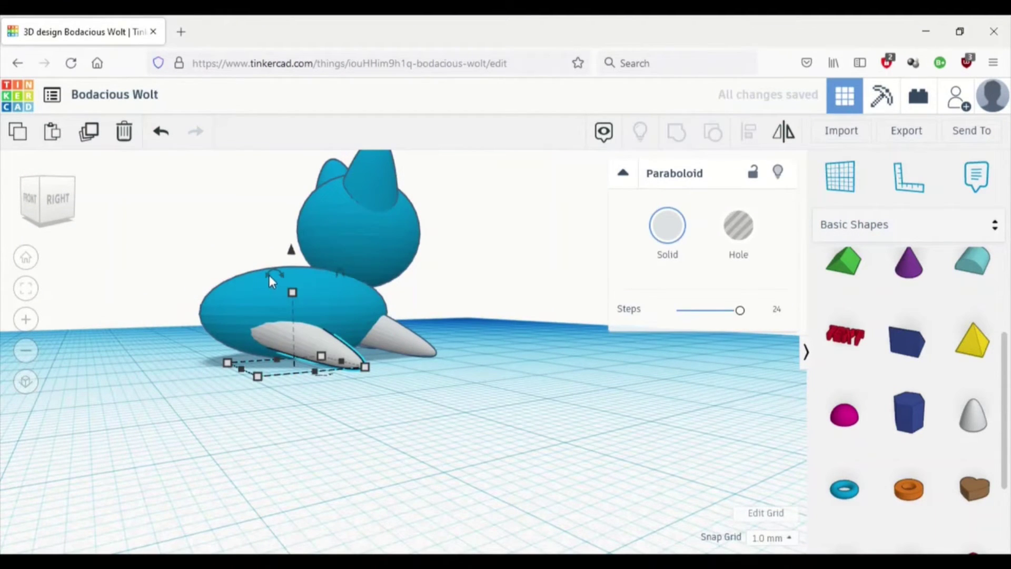
mouse_move(270, 279)
left_mouse_down()
mouse_move(255, 283)
mouse_move(269, 283)
left_mouse_up()
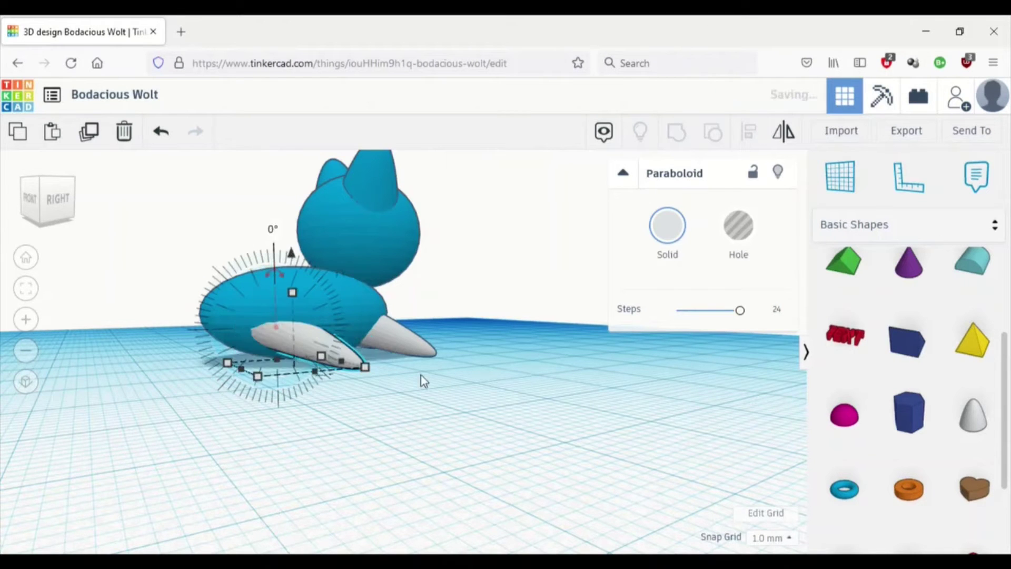
left_click(497, 390)
Add a half sphere beside the cat and shrink its base to about 8 by 7 mm, reducing its height as well.
right_click_drag(540, 374, 818, 376)
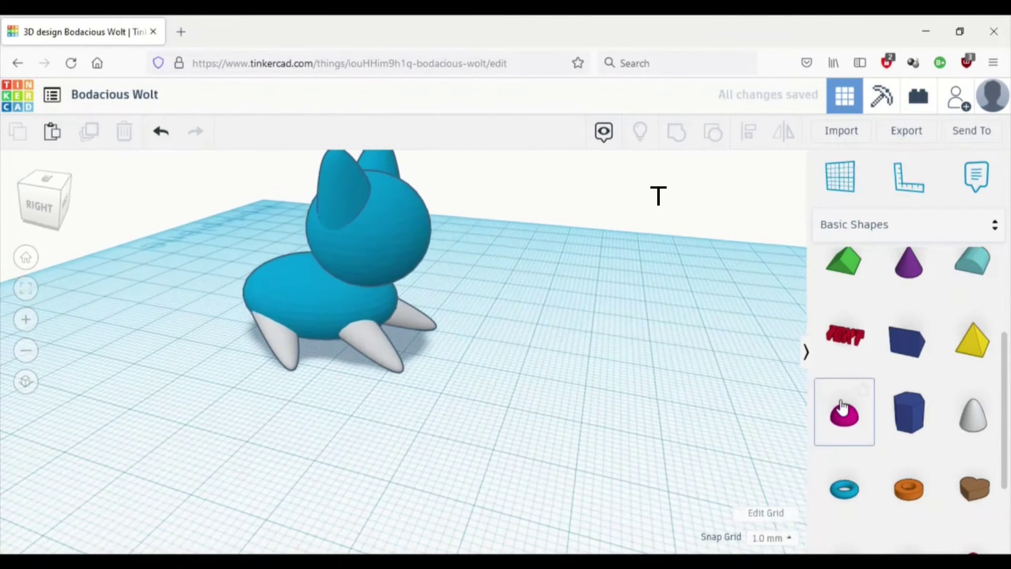
left_click_drag(841, 407, 337, 407)
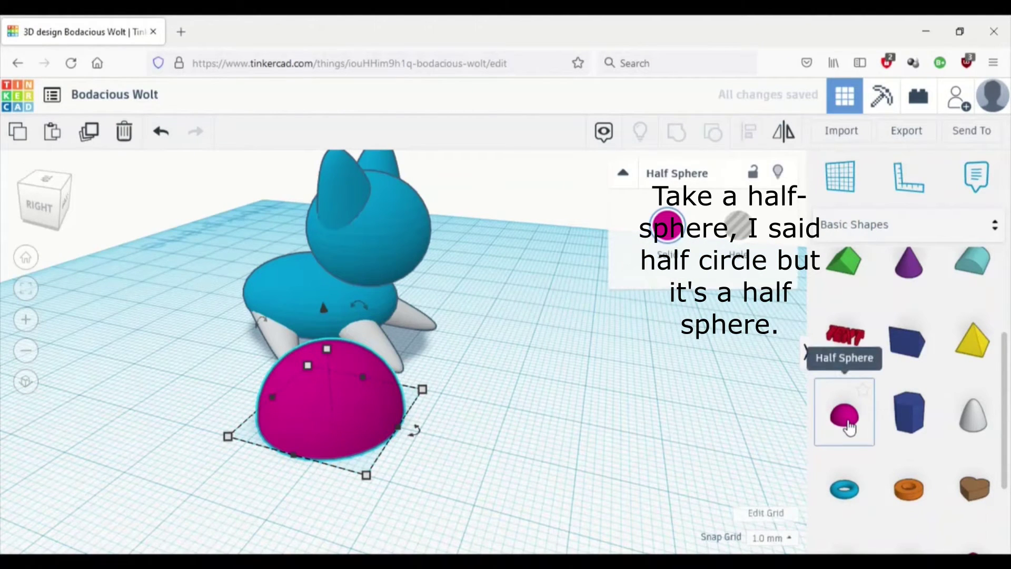
left_click_drag(419, 393, 305, 424)
left_click_drag(255, 364, 255, 410)
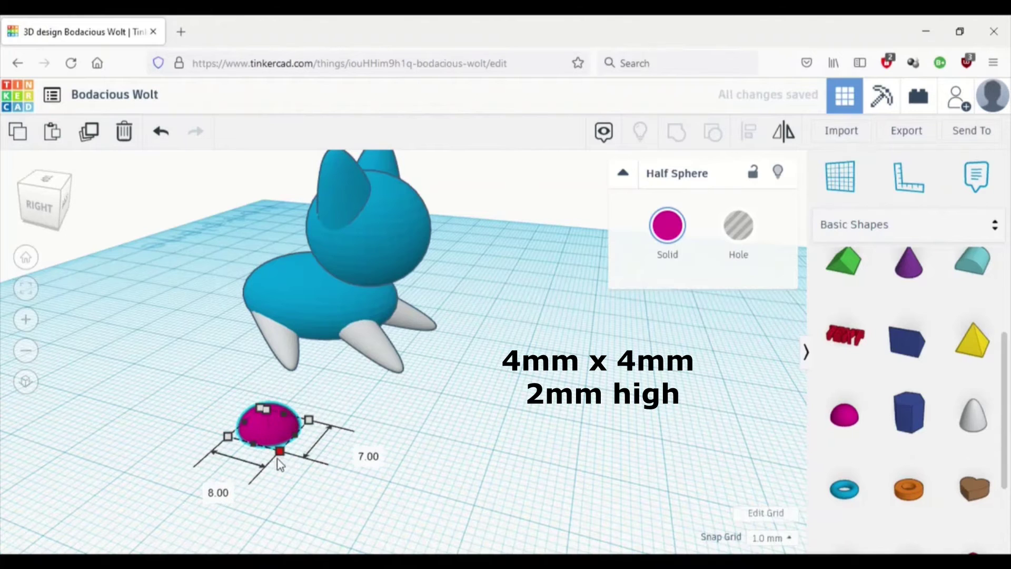
Move the half sphere to the tip of the hind leg, shrink it further and nudge it into place as a paw.
left_click_drag(284, 460, 319, 385)
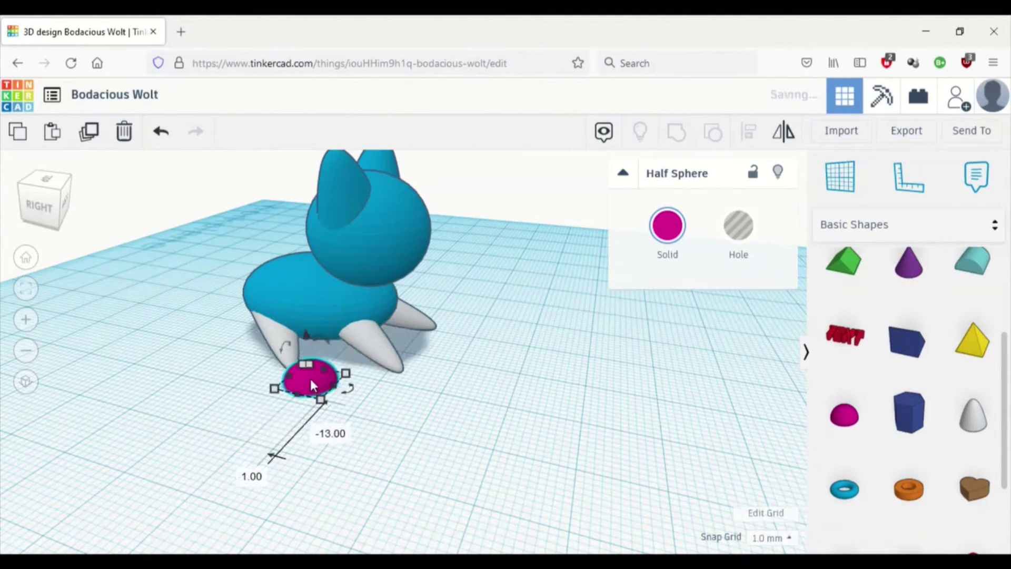
right_click_drag(306, 375, 420, 461)
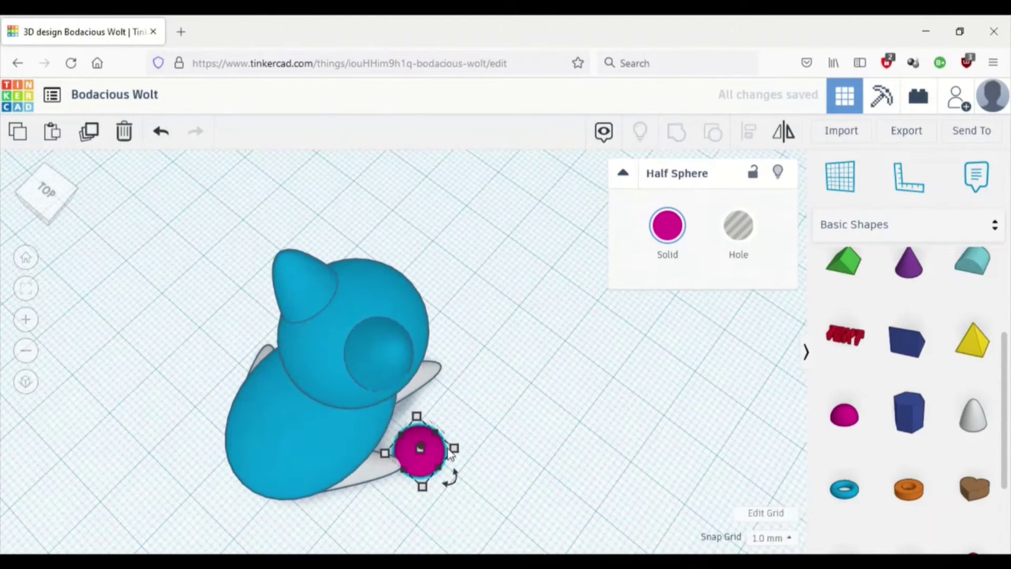
left_click_drag(452, 451, 429, 459)
right_click_drag(430, 458, 398, 398)
key("Left")
key("Left")
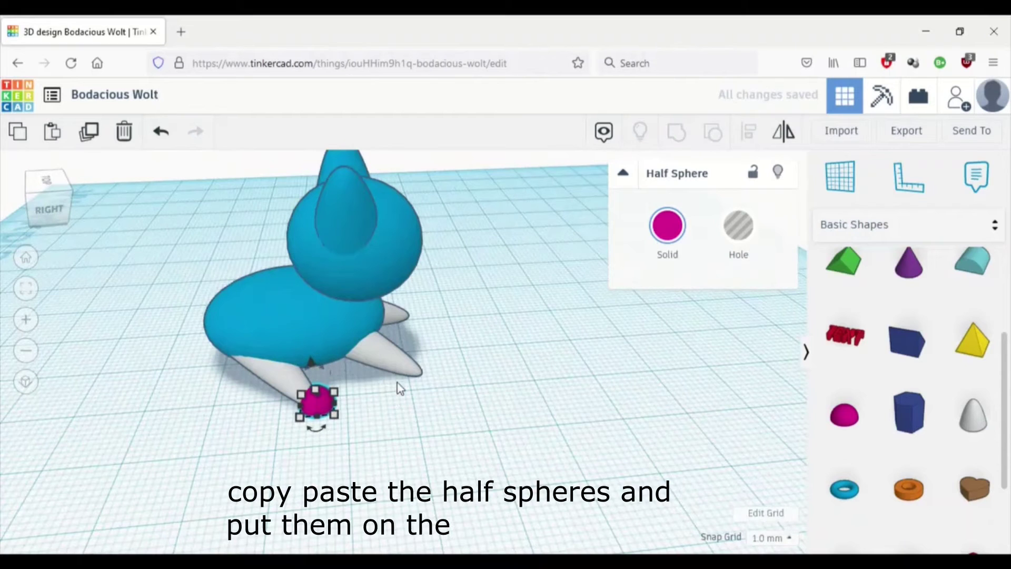
Copy the half-sphere paw and place the duplicate at the tip of the front leg on the same side.
left_click(18, 131)
left_click(52, 131)
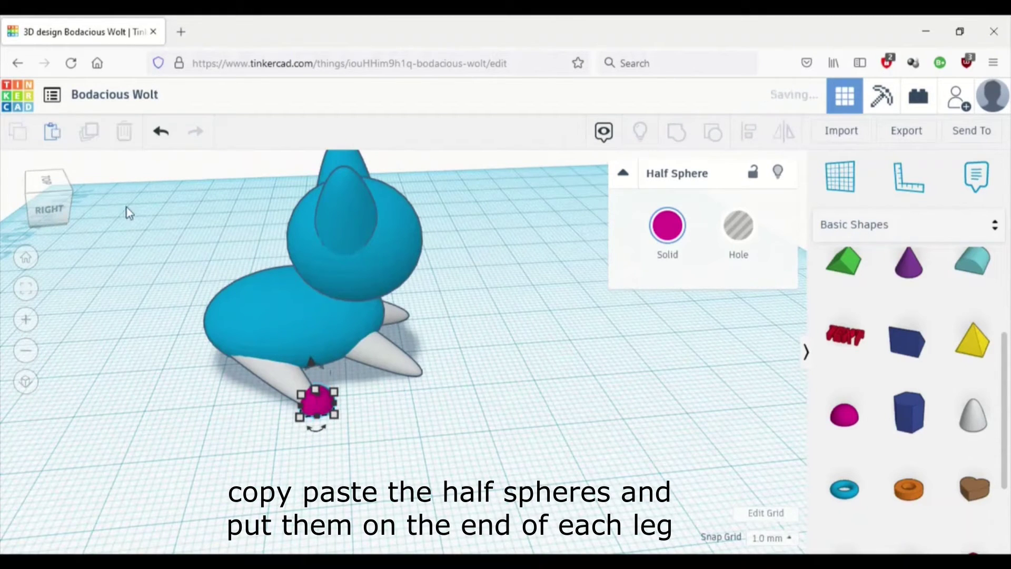
left_click_drag(335, 410, 430, 378)
Copy the front paw and place the duplicate at the tip of the other front leg.
right_click_drag(536, 363, 185, 365)
left_click(16, 133)
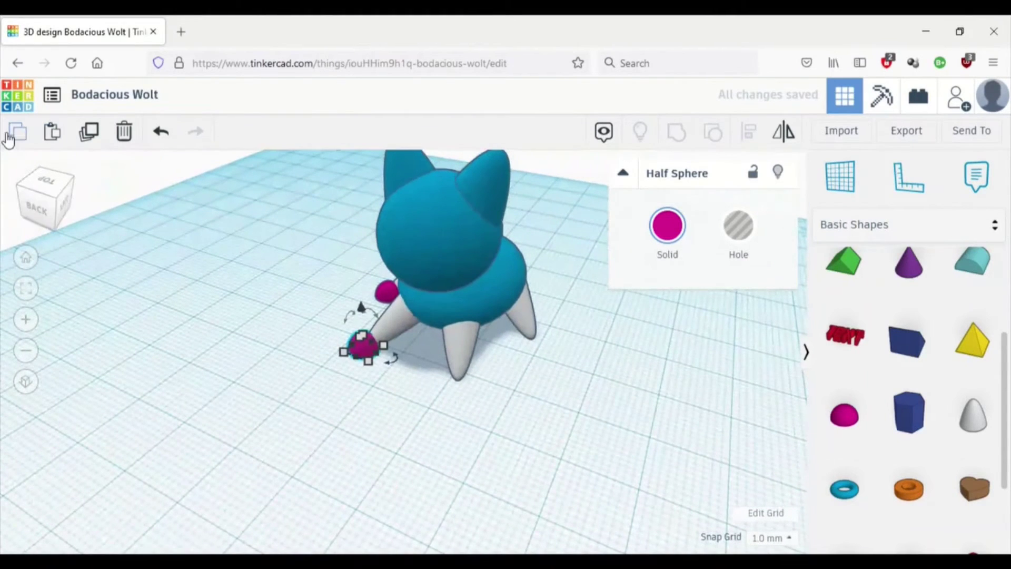
left_click(52, 133)
left_click_drag(383, 361, 386, 358)
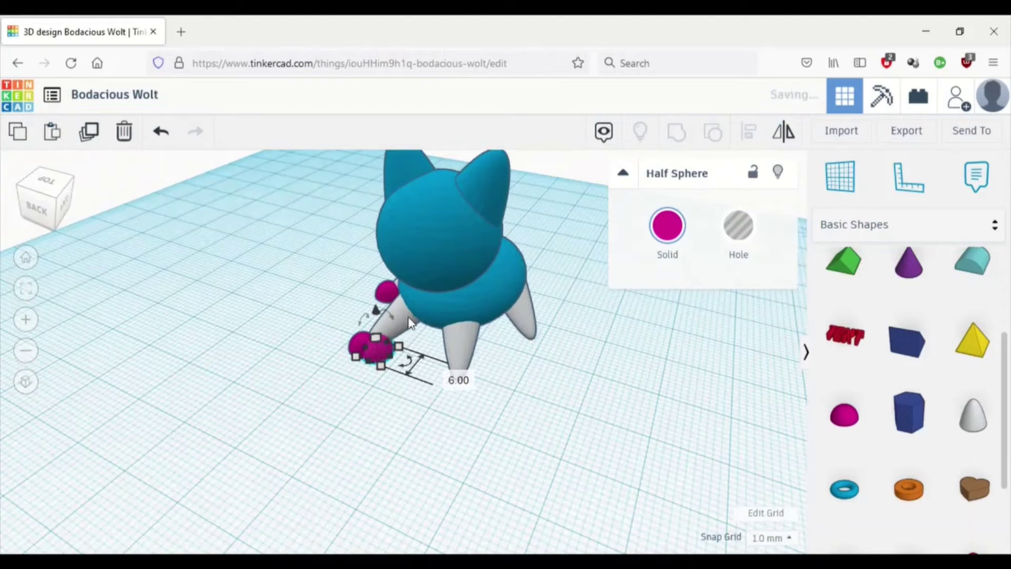
left_click(152, 135)
left_click_drag(377, 359, 460, 381)
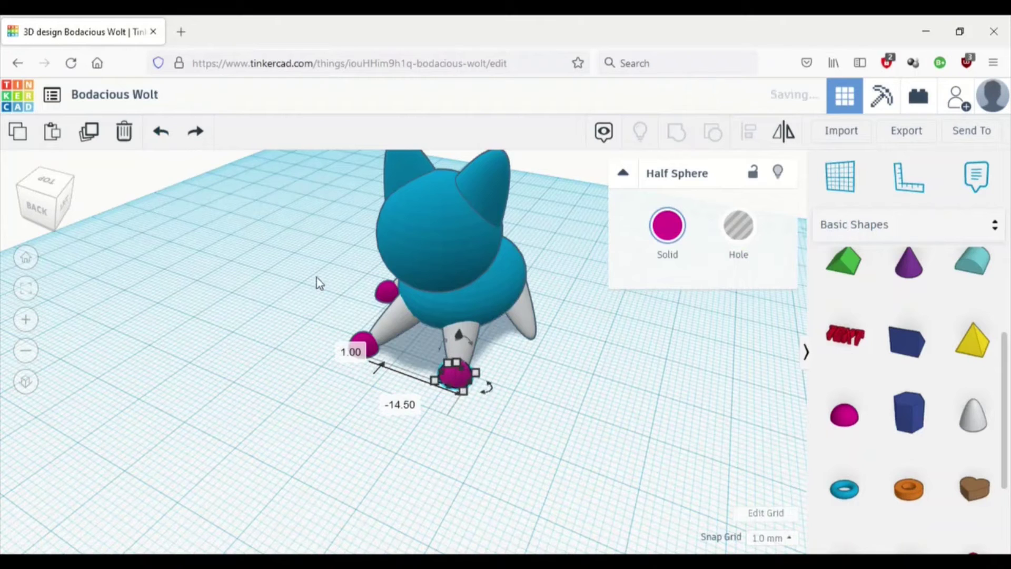
Copy the paw again and place the duplicate at the tip of the remaining hind leg.
left_click(18, 131)
left_click(52, 131)
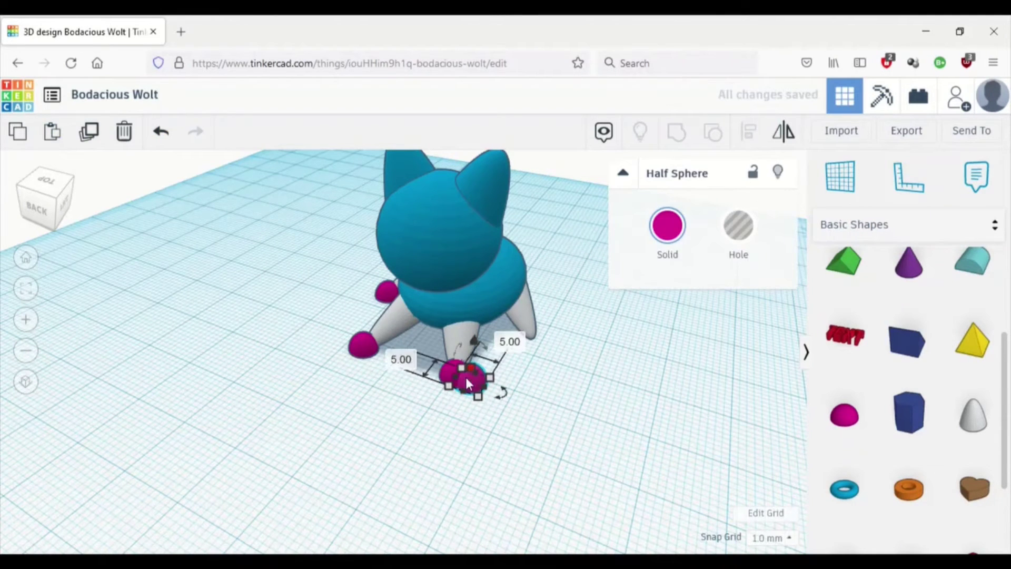
left_click_drag(468, 380, 543, 353)
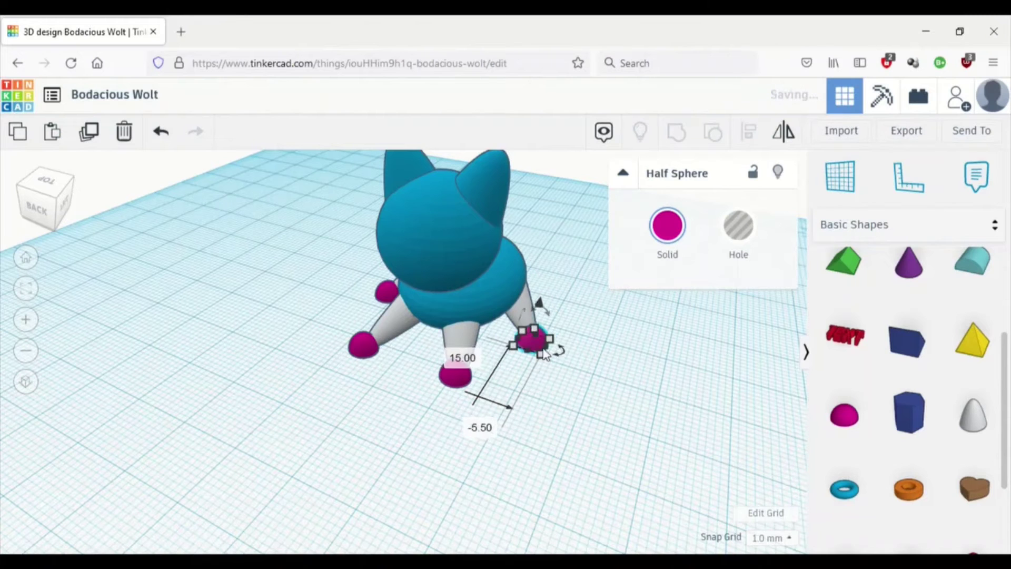
Group the cat's body, four legs and four paws into one shape, leaving the head separate.
left_click(621, 380)
right_click_drag(621, 380, 506, 336)
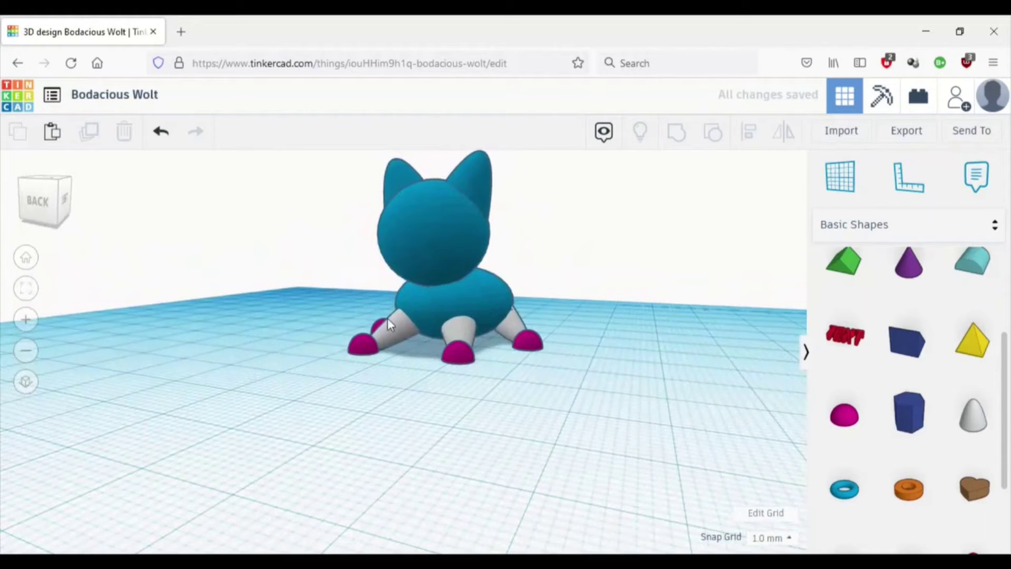
left_click_drag(338, 284, 565, 400)
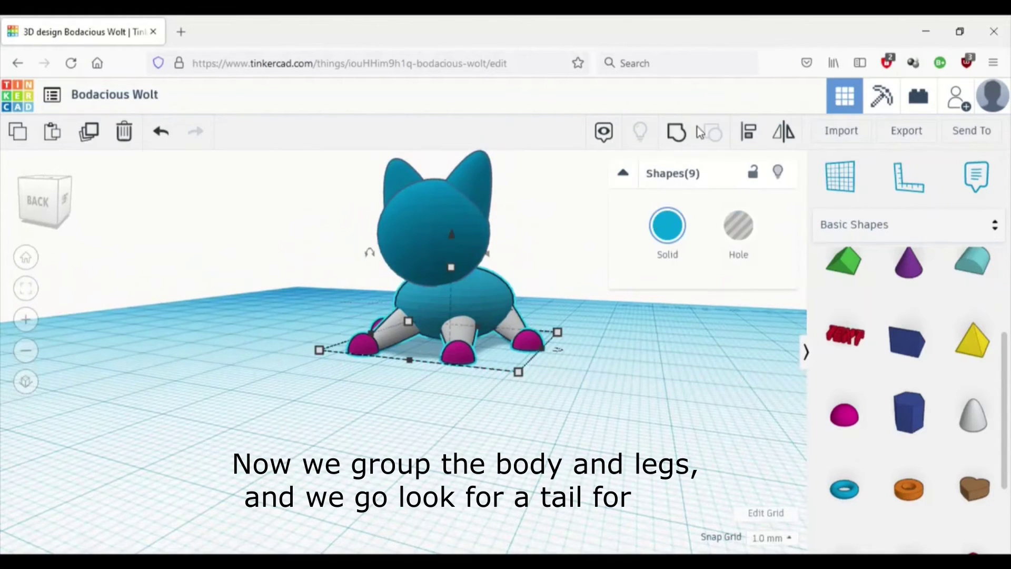
key("ctrl+g")
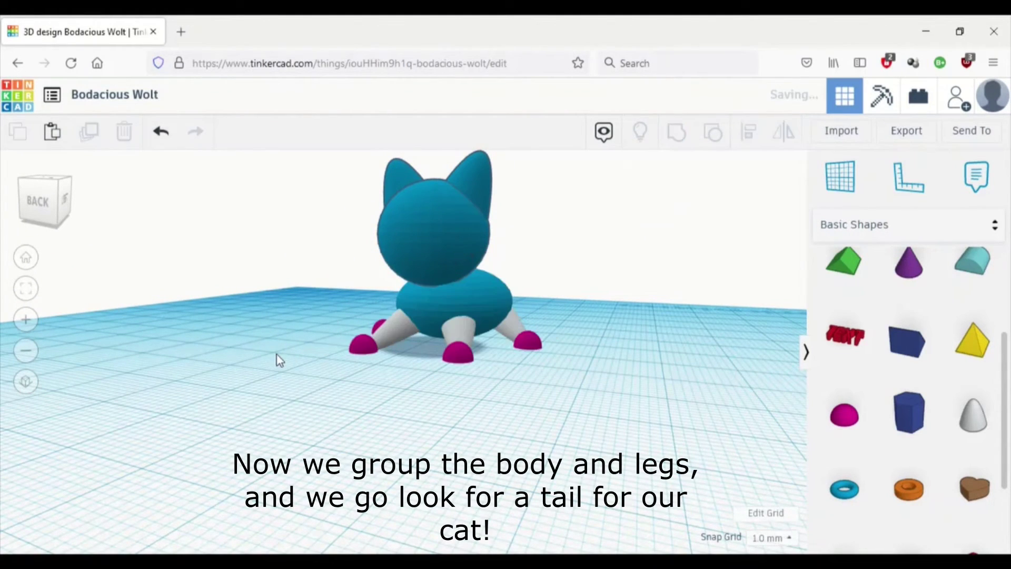
left_click(247, 333)
Add an SVG Revolver from the Shape Generators collection to the workplane behind the cat as a tail.
right_click_drag(663, 311, 251, 368)
right_click_drag(266, 413, 365, 406)
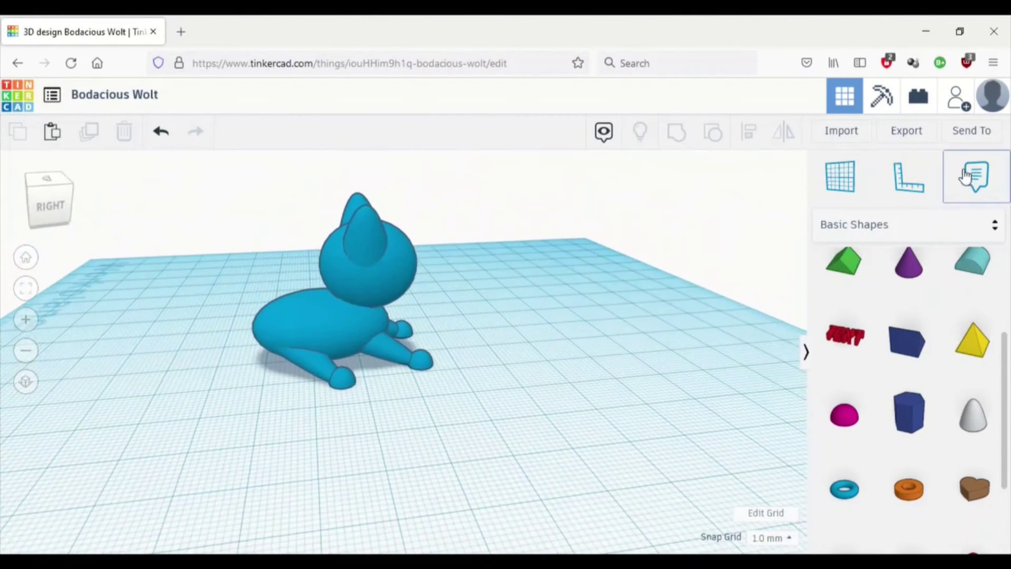
left_click(918, 227)
scroll(868, 348, "down", 1)
scroll(872, 400, "down", 3)
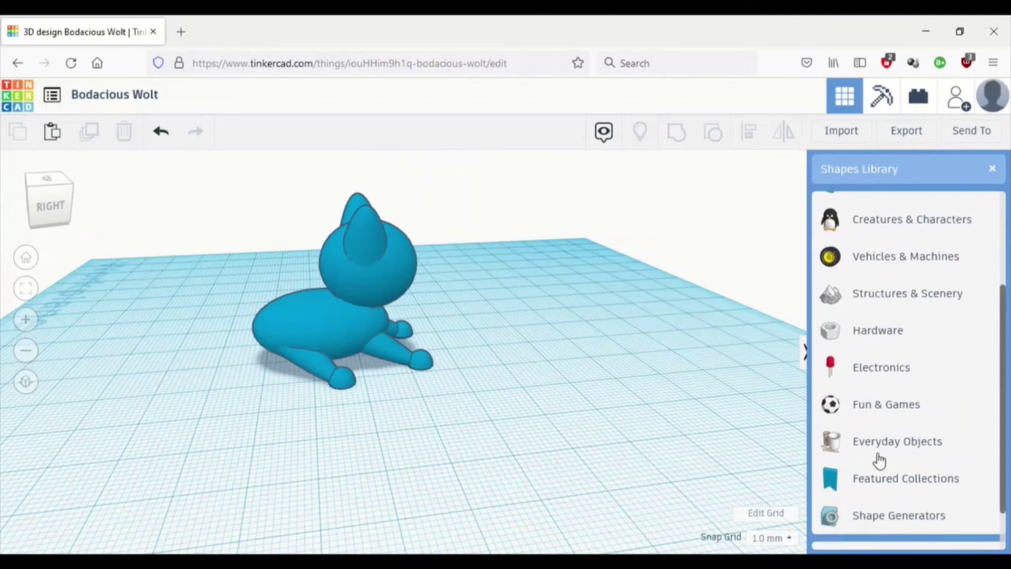
left_click(877, 463)
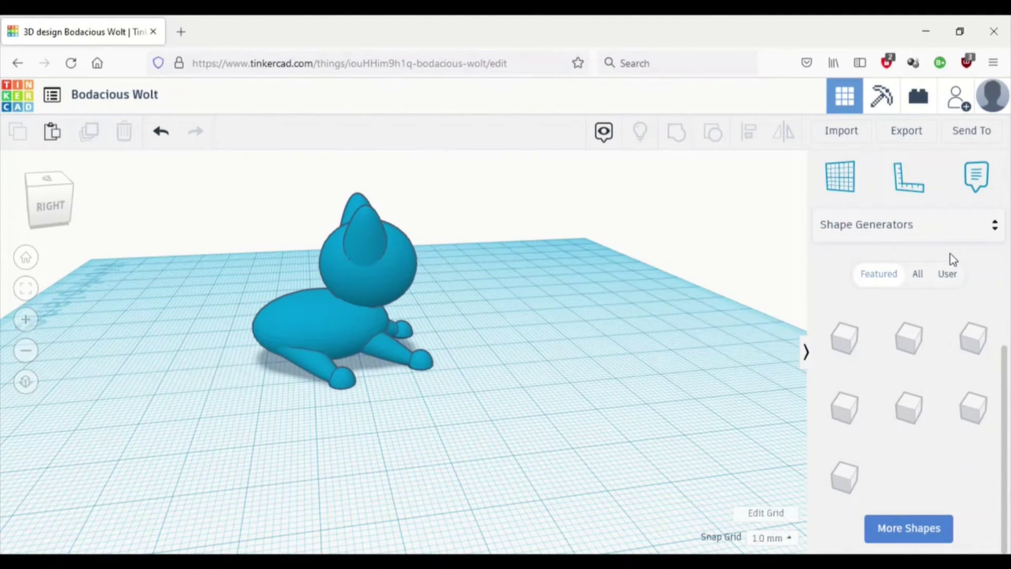
left_click(891, 536)
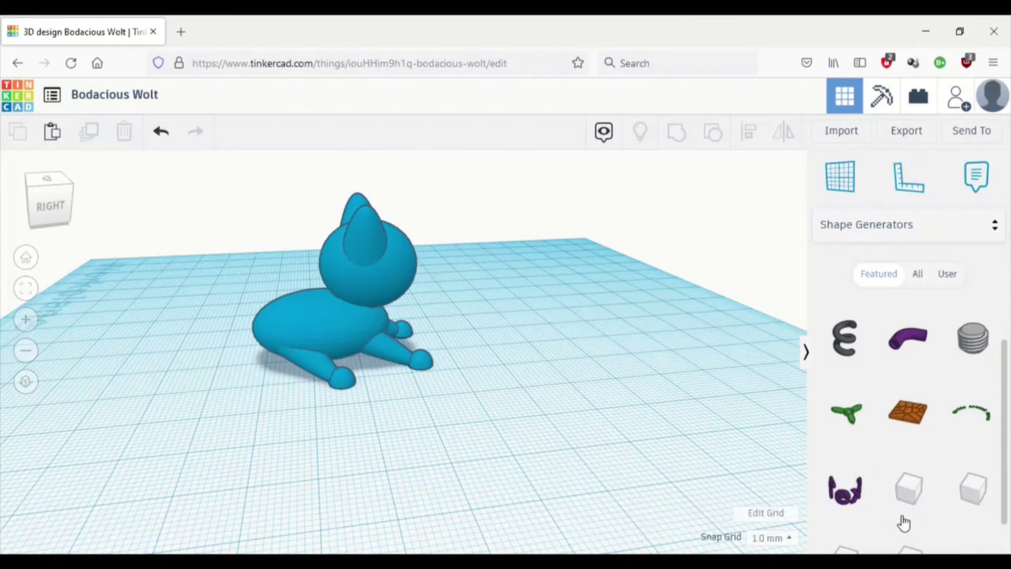
scroll(955, 379, "down", 2)
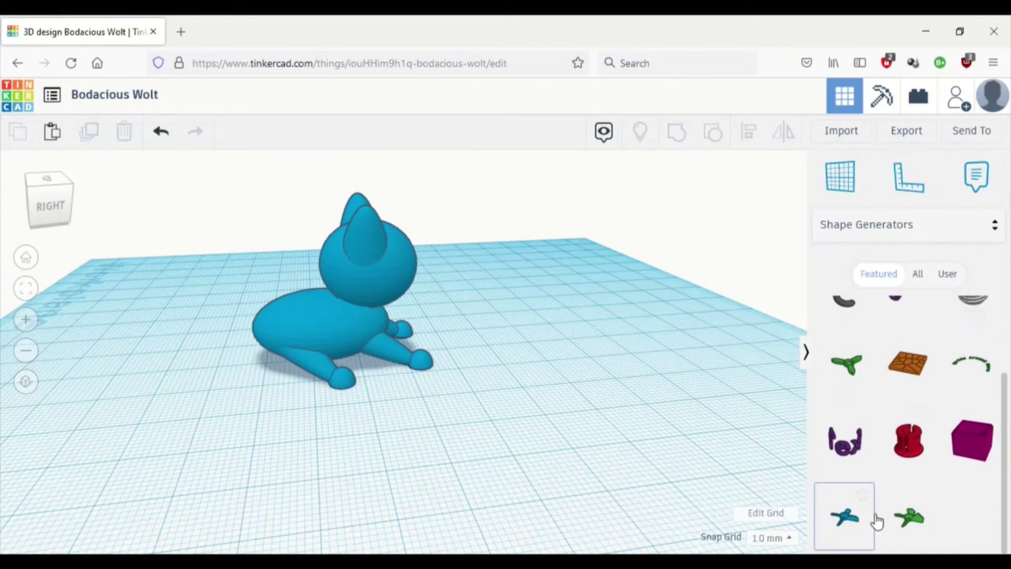
scroll(898, 497, "up", 4)
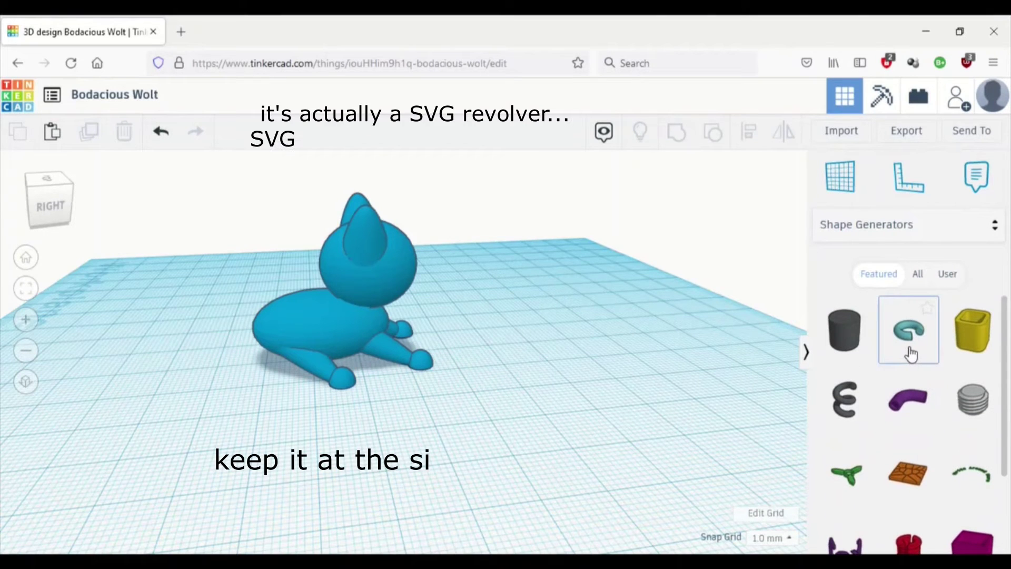
left_click_drag(912, 354, 201, 395)
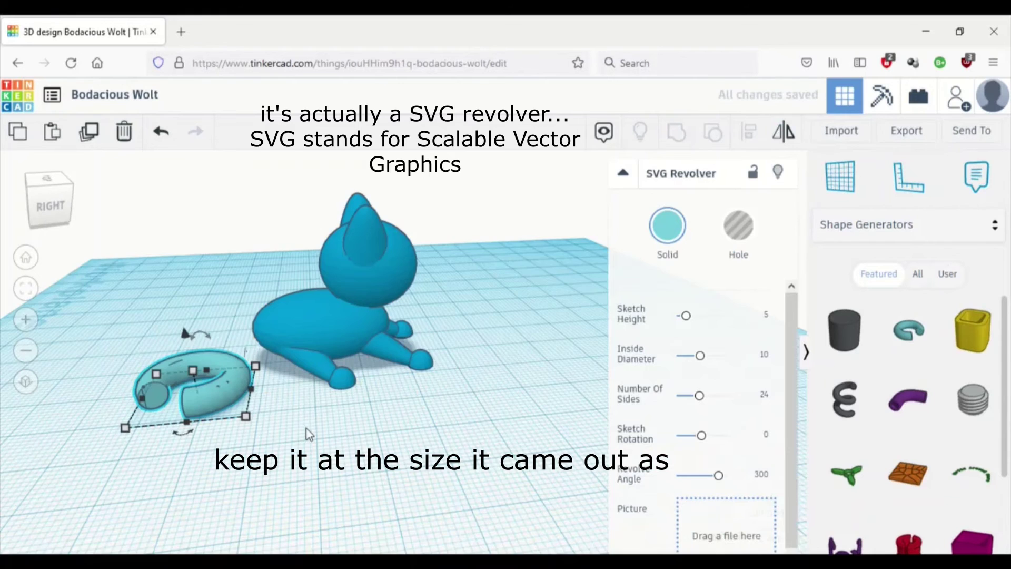
Move the SVG Revolver against the cat's rear and turn it so that it curls beside the body.
mouse_move(309, 434)
right_mouse_down()
mouse_move(330, 433)
mouse_move(339, 469)
mouse_move(313, 426)
right_mouse_up()
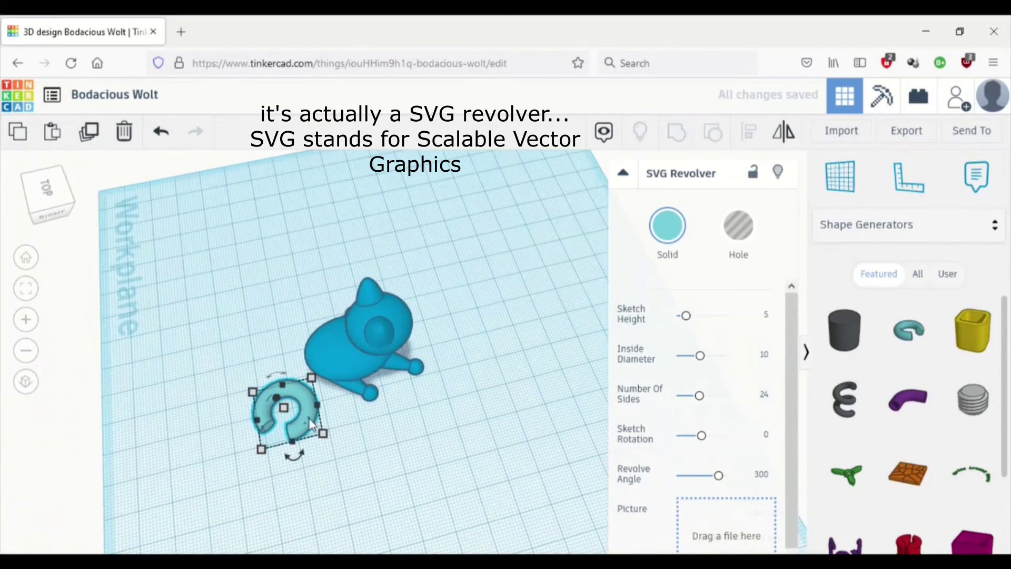
left_click_drag(311, 426, 347, 341)
left_click_drag(297, 364, 310, 399)
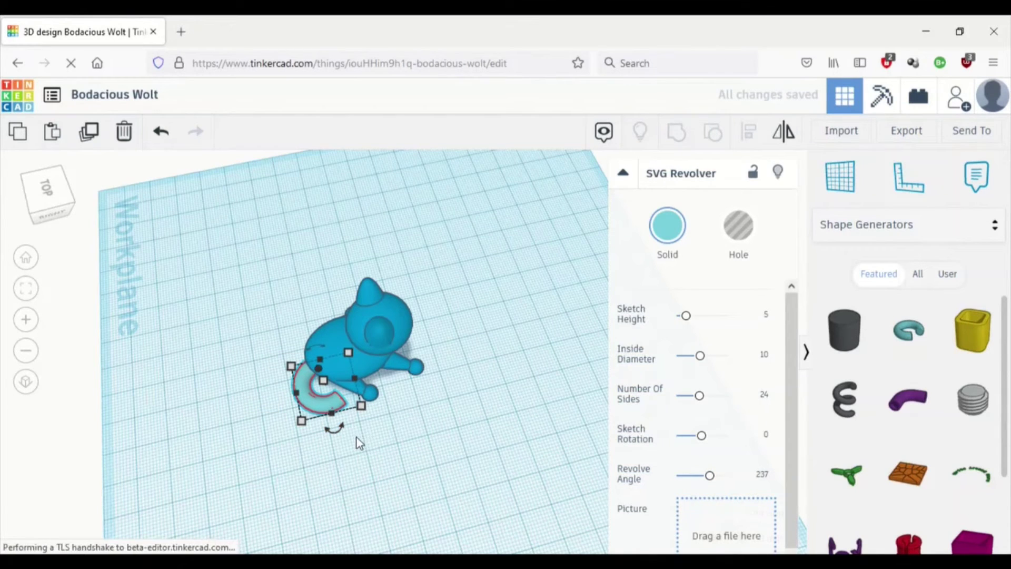
left_click_drag(333, 428, 311, 403)
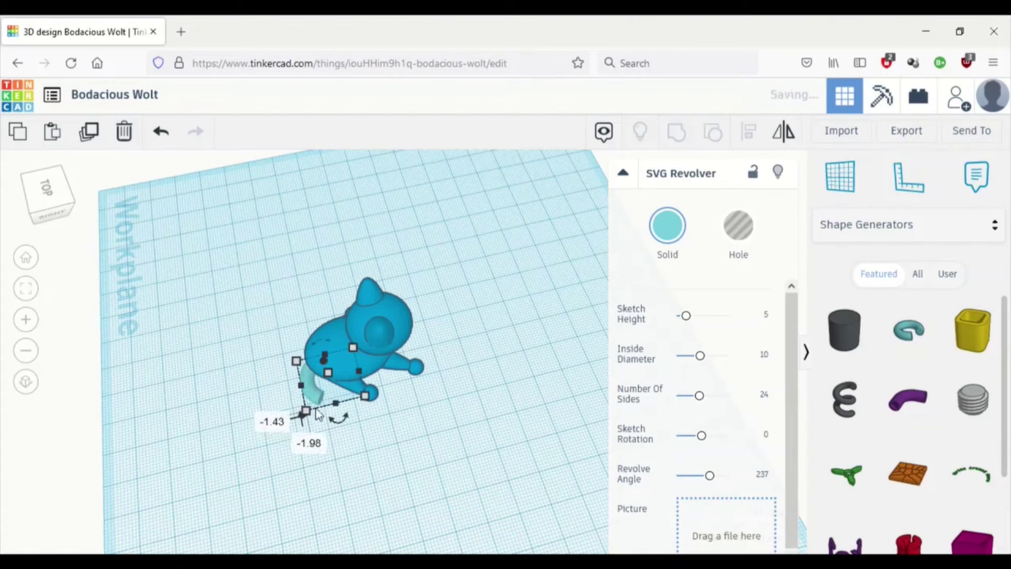
Set the tail's sketch height to 4.39 and its revolve angle to 303.
left_click(717, 476)
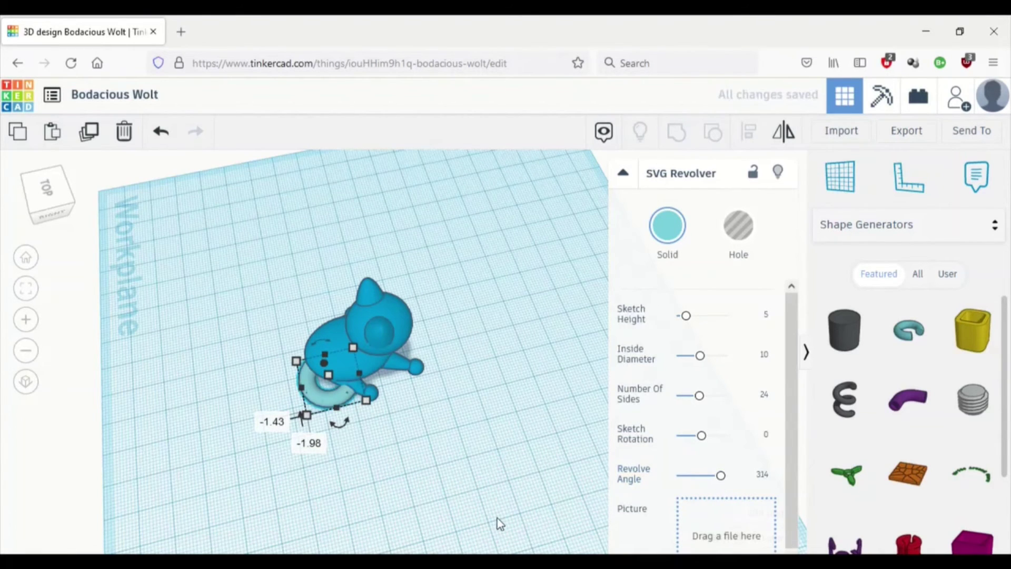
right_click_drag(497, 517, 547, 453)
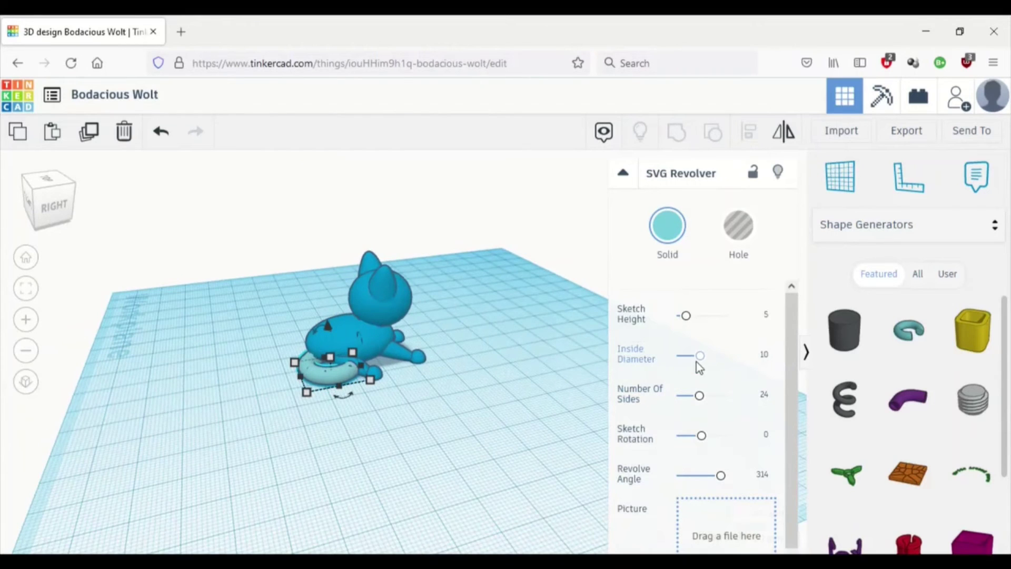
left_click_drag(686, 320, 684, 321)
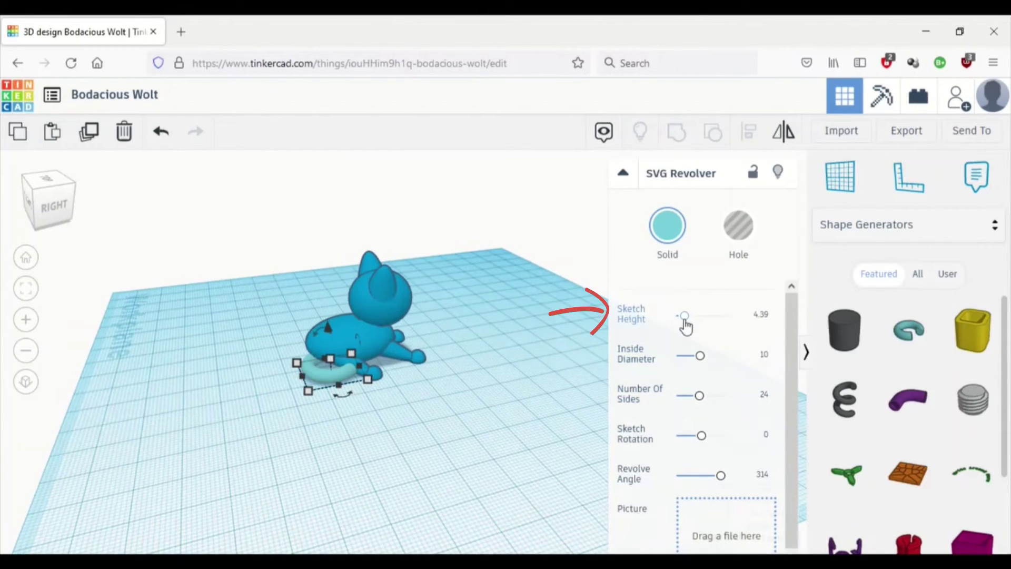
right_click_drag(478, 420, 378, 497)
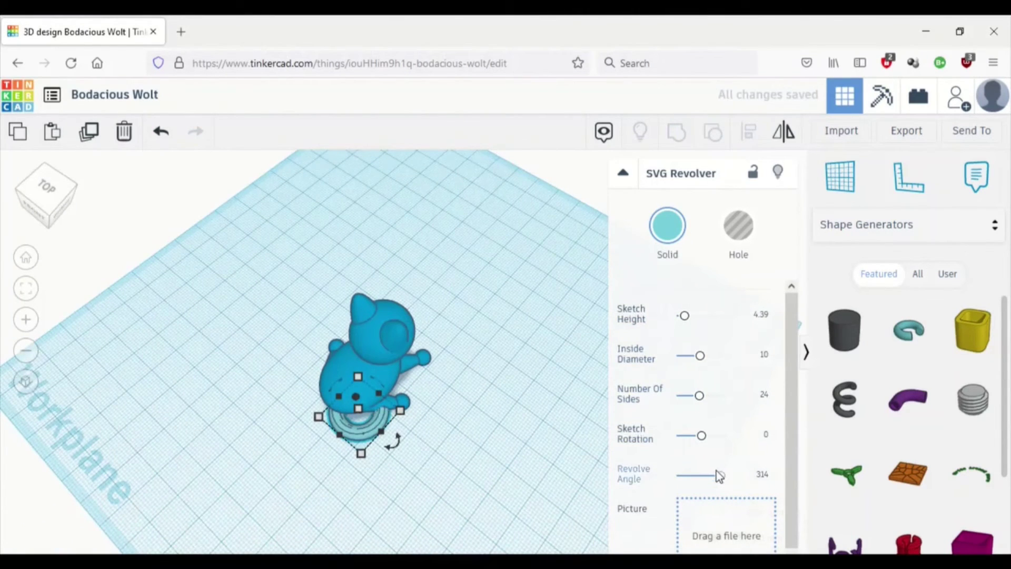
left_click_drag(720, 481, 719, 489)
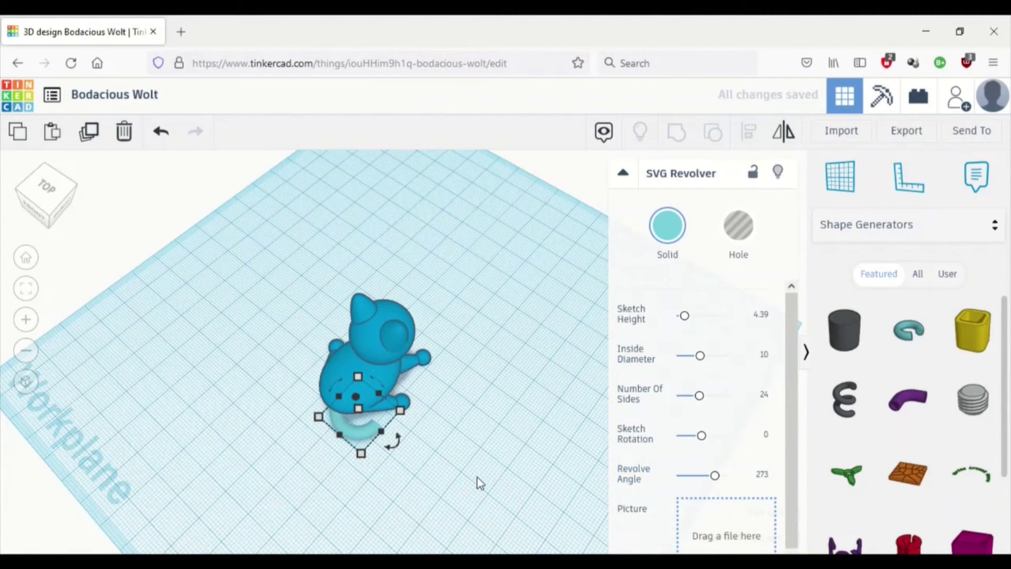
right_click_drag(479, 481, 488, 451)
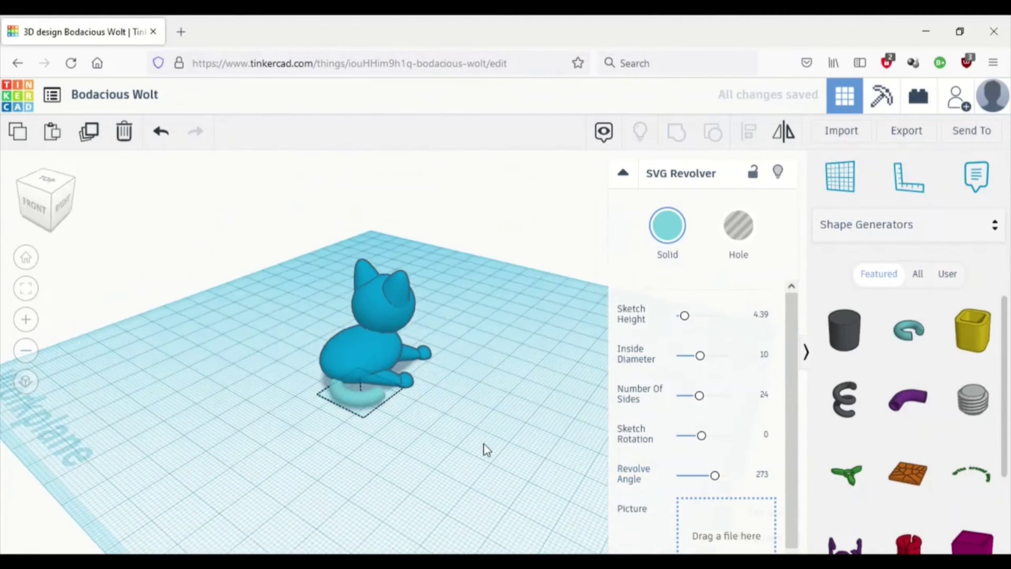
left_click(717, 477)
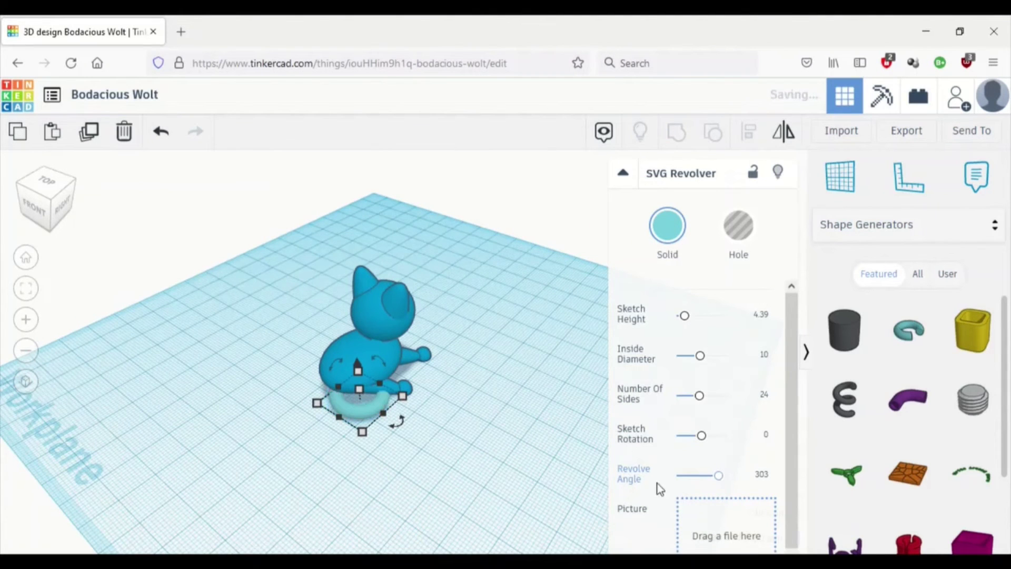
Raise the tail 2 mm, nudge it sideways along the cat's rear and tilt it 22.5°.
right_click_drag(486, 477, 407, 368)
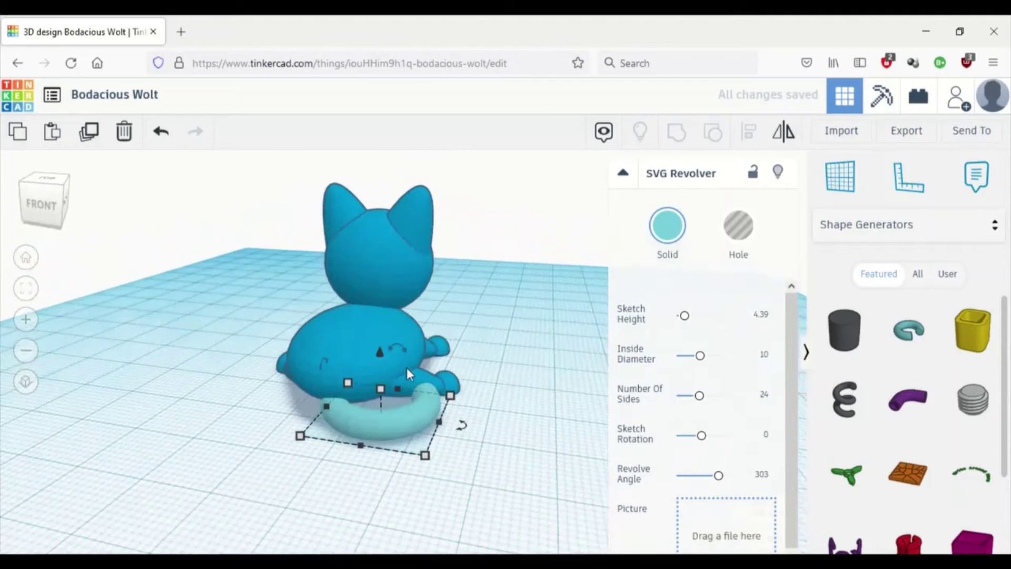
left_click(377, 349)
left_click_drag(377, 350, 380, 340)
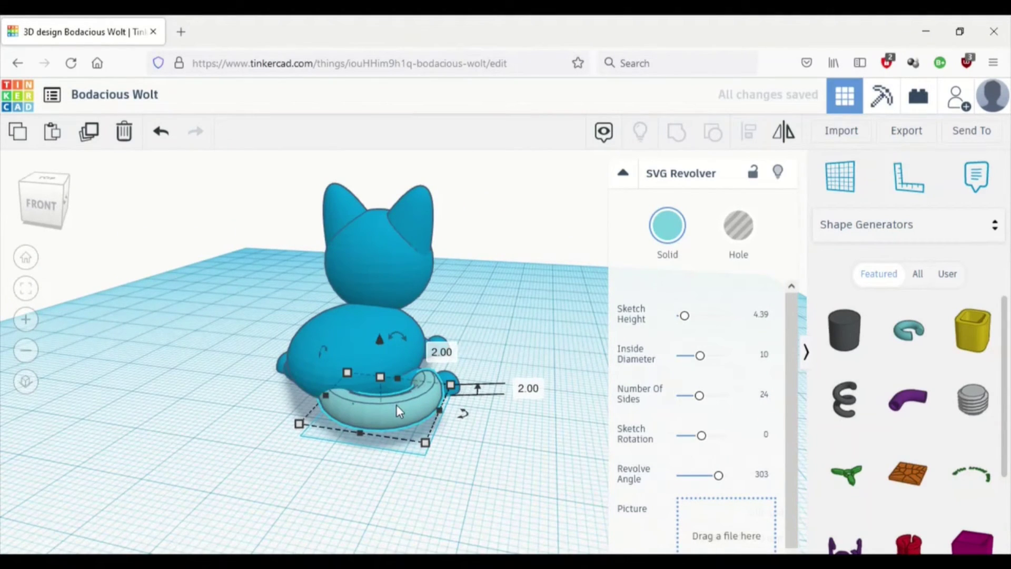
left_click_drag(396, 404, 390, 403)
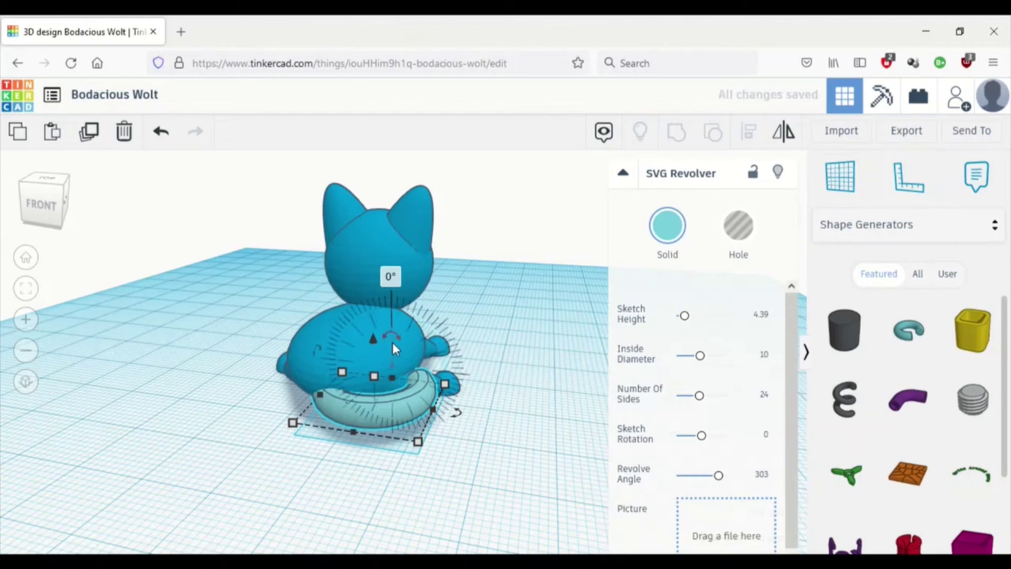
left_click_drag(397, 341, 405, 348)
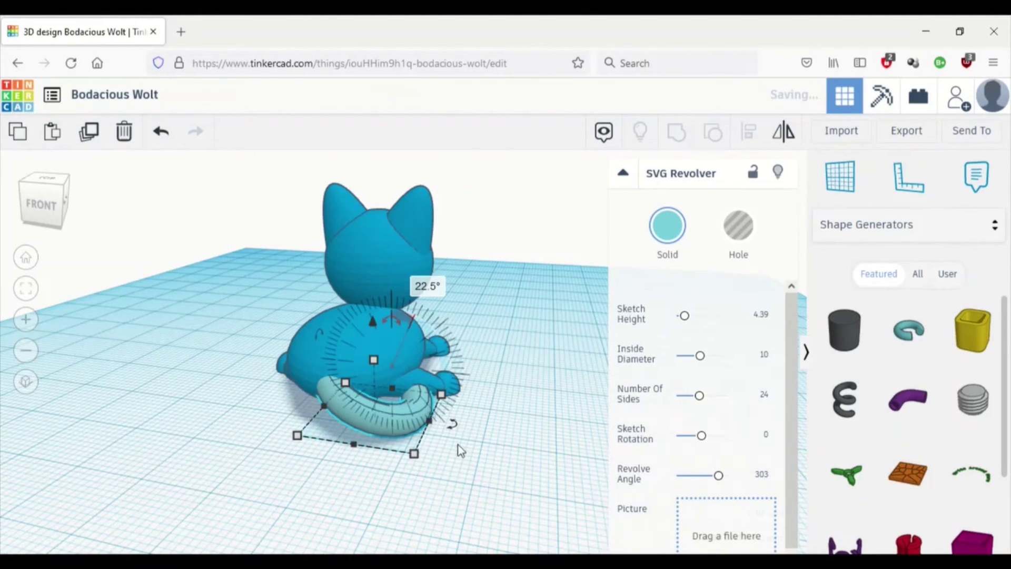
Narrow the grouped head slightly from one side.
right_click_drag(477, 476, 321, 441)
left_click(476, 474)
left_click(426, 247)
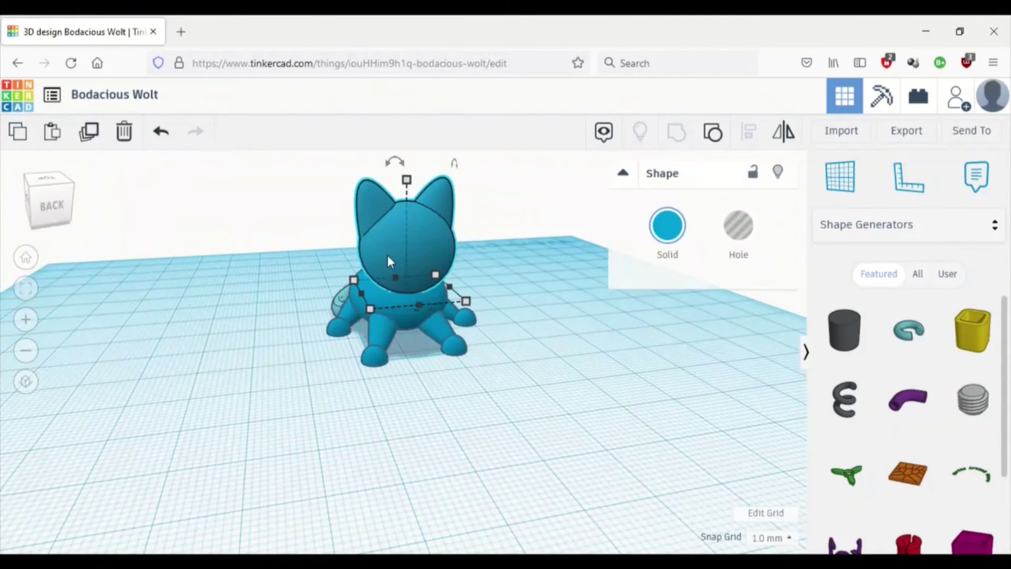
left_click_drag(367, 289, 378, 280)
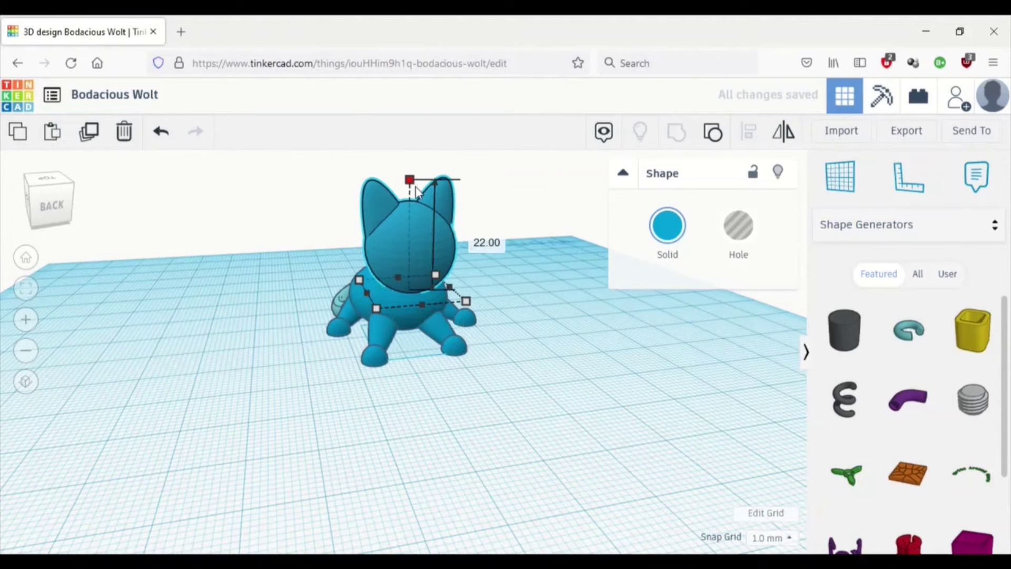
Select the head, body and tail together and move the whole cat by 12 mm and -23 mm across the workplane.
scroll(490, 284, "up", 3)
right_click_drag(490, 285, 477, 390)
scroll(572, 413, "down", 10)
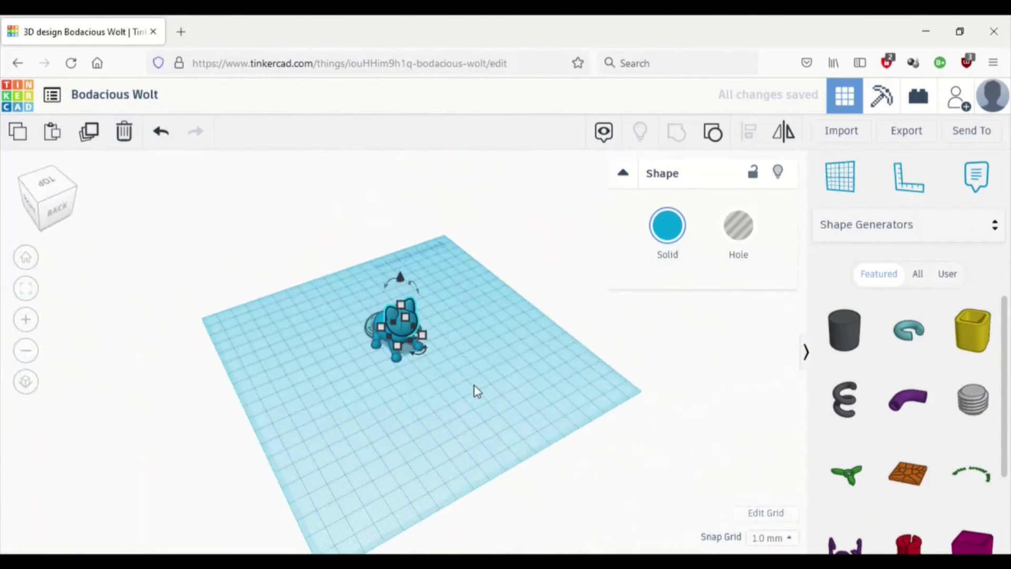
left_click(477, 390)
scroll(477, 388, "up", 5)
left_click_drag(297, 252, 516, 409)
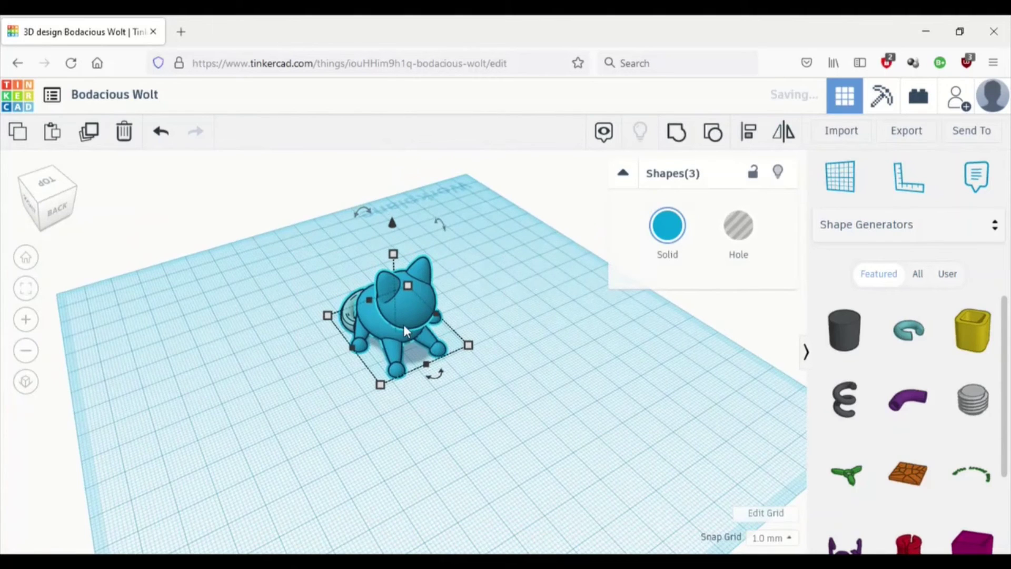
left_click_drag(403, 325, 408, 382)
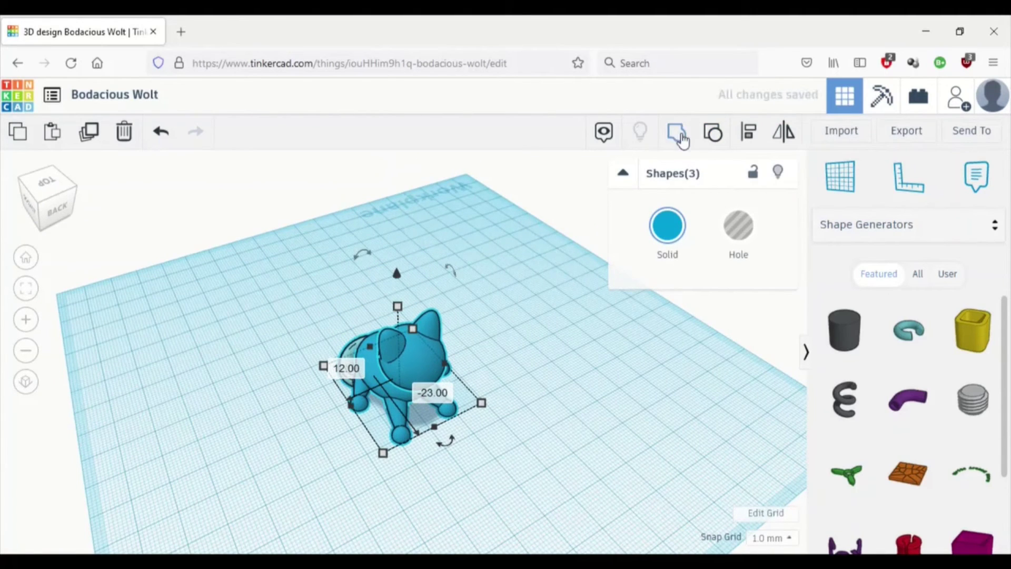
Group the cat's head, body and tail into a single solid shape.
key("ctrl+g")
scroll(456, 496, "up", 8)
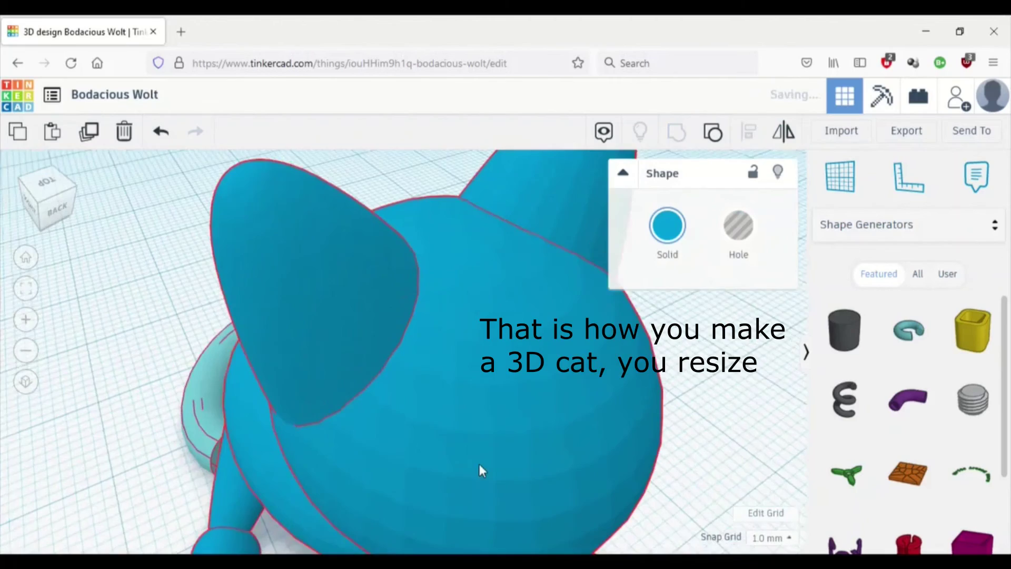
scroll(490, 475, "down", 5)
right_click_drag(545, 478, 566, 452)
mouse_move(396, 475)
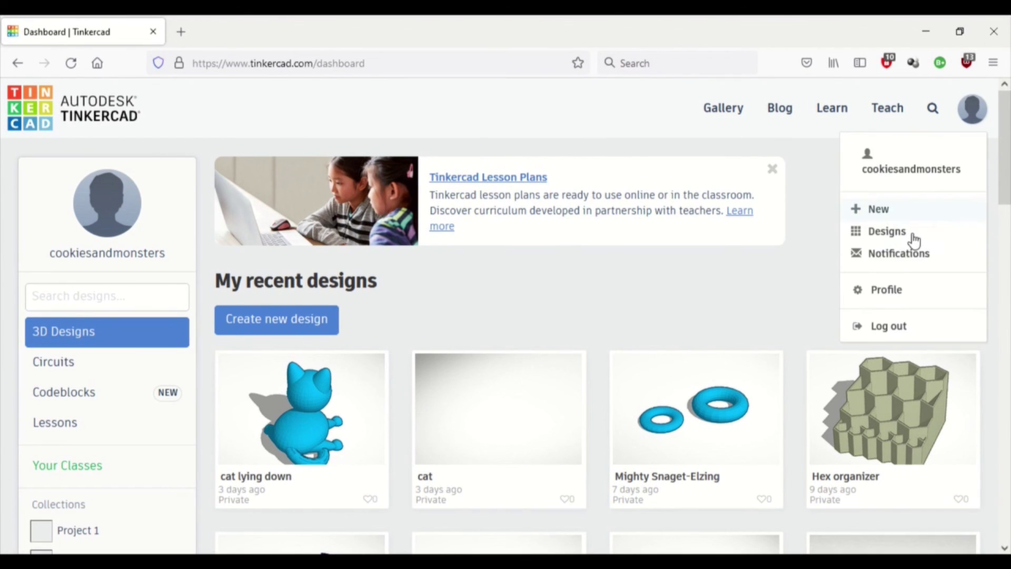
Open the account's notifications and look through the list of copied cat designs.
left_click(886, 258)
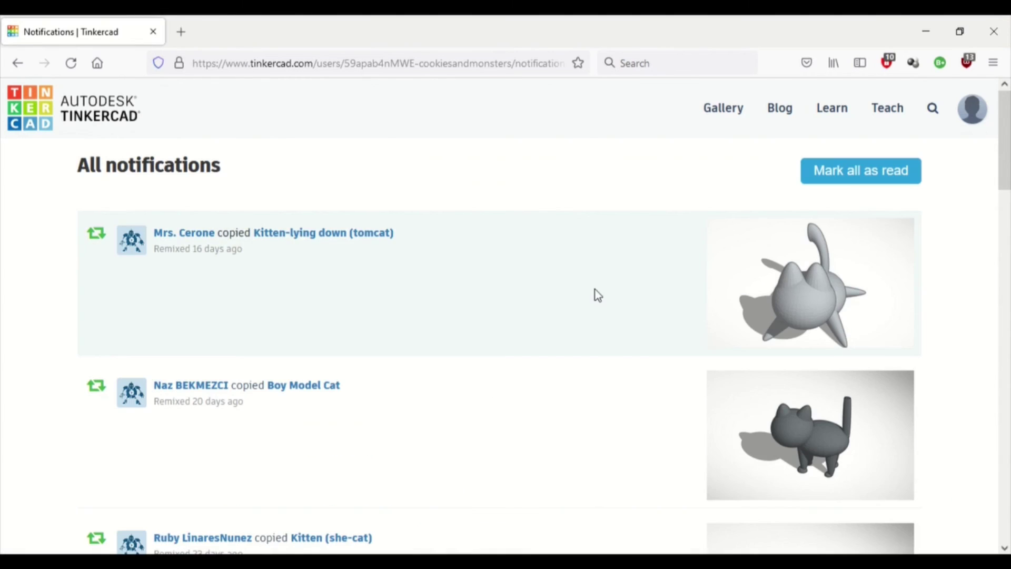
left_click_drag(1002, 167, 1002, 485)
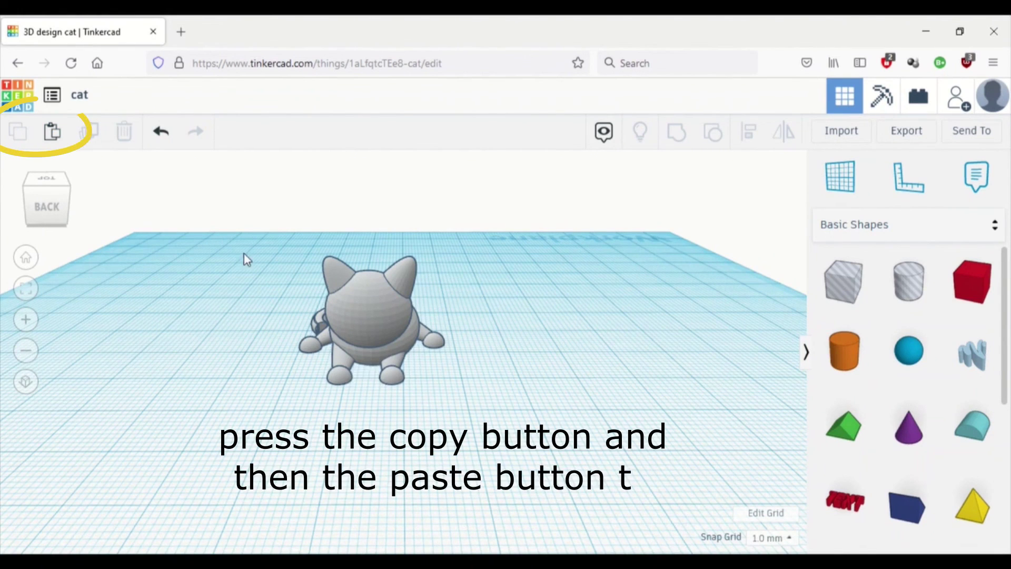
Make a copy of the grey grouped cat, place it beside the original and deselect it.
left_click(368, 317)
left_click(45, 142)
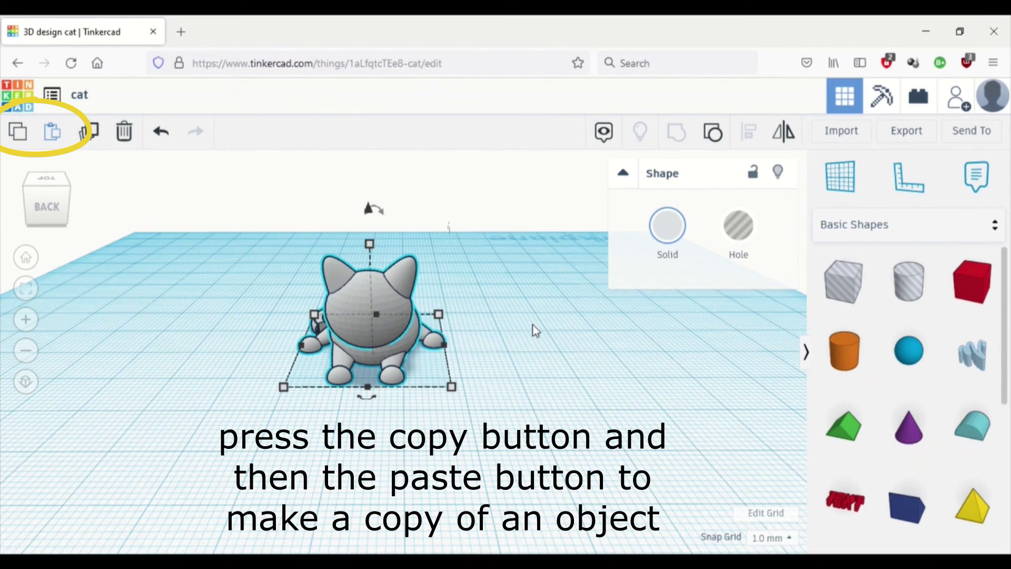
left_click_drag(467, 349, 549, 337)
key("Escape")
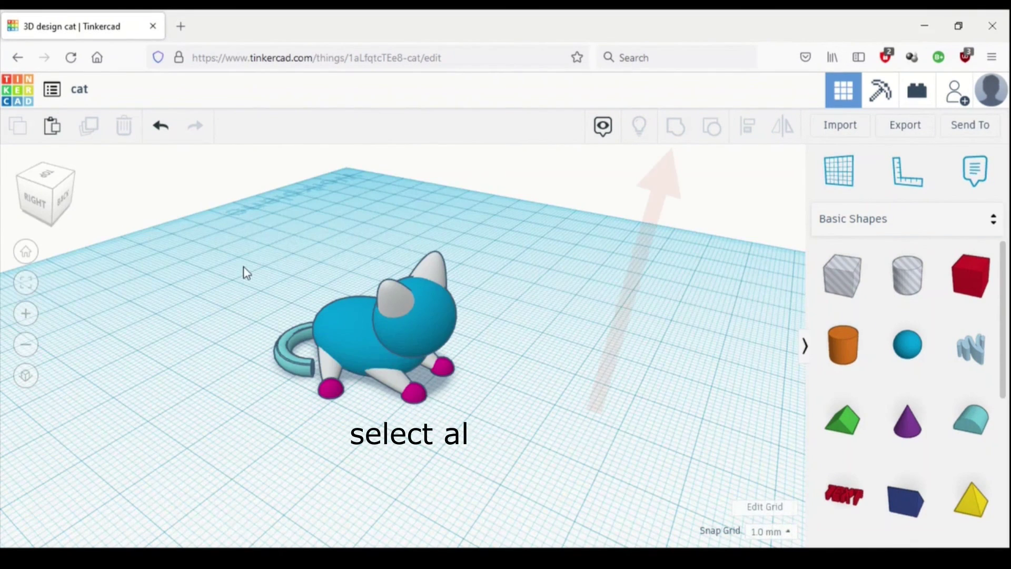
Group all parts of the multicoloured cat into one shape and select the grouped cat.
left_click_drag(228, 239, 583, 461)
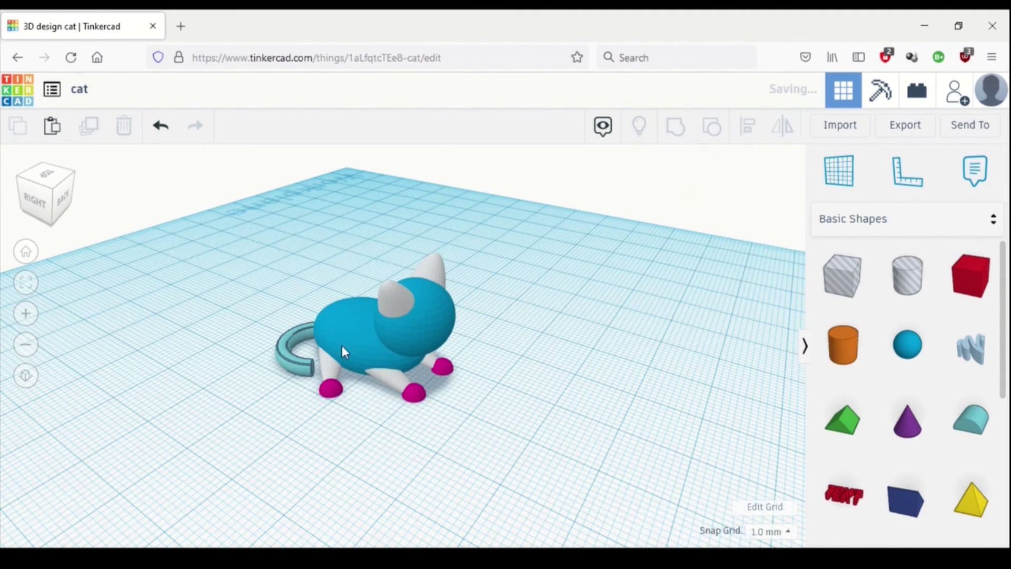
left_click(392, 324)
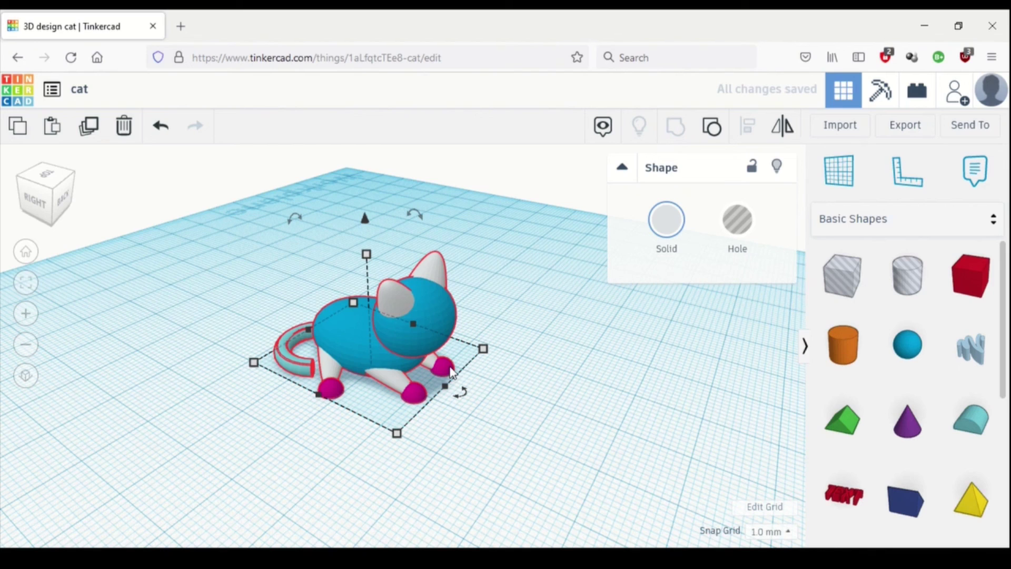